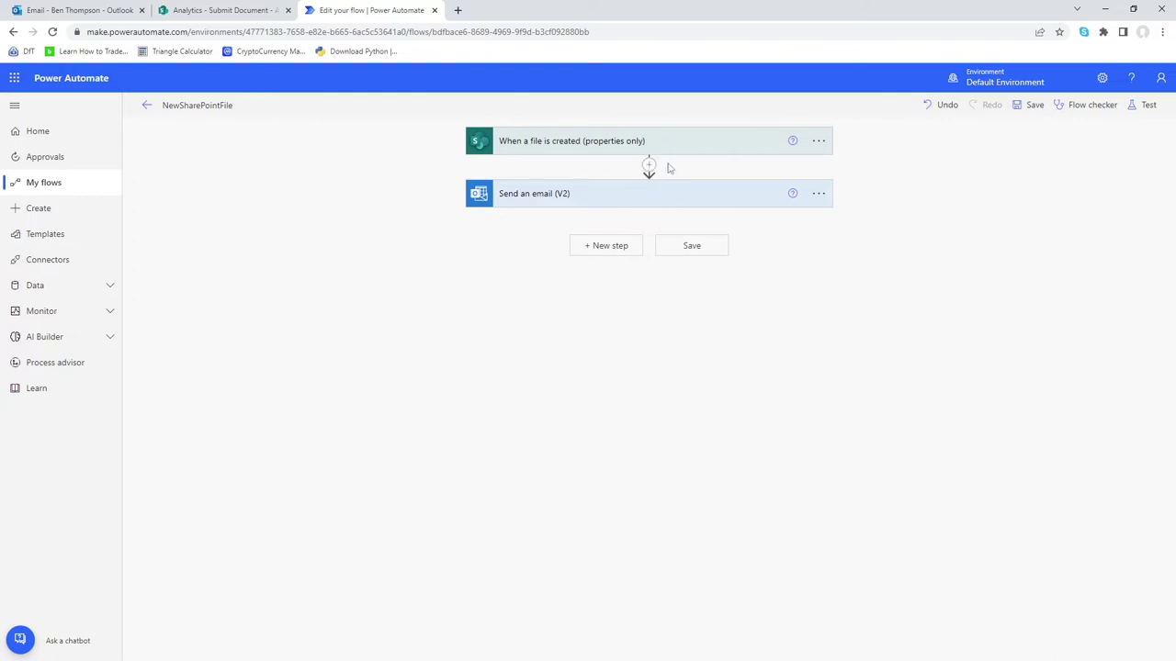
# Insert an Initialize variable action from the Variable connector between the trigger and the email step.
pyautogui.click(649, 166)
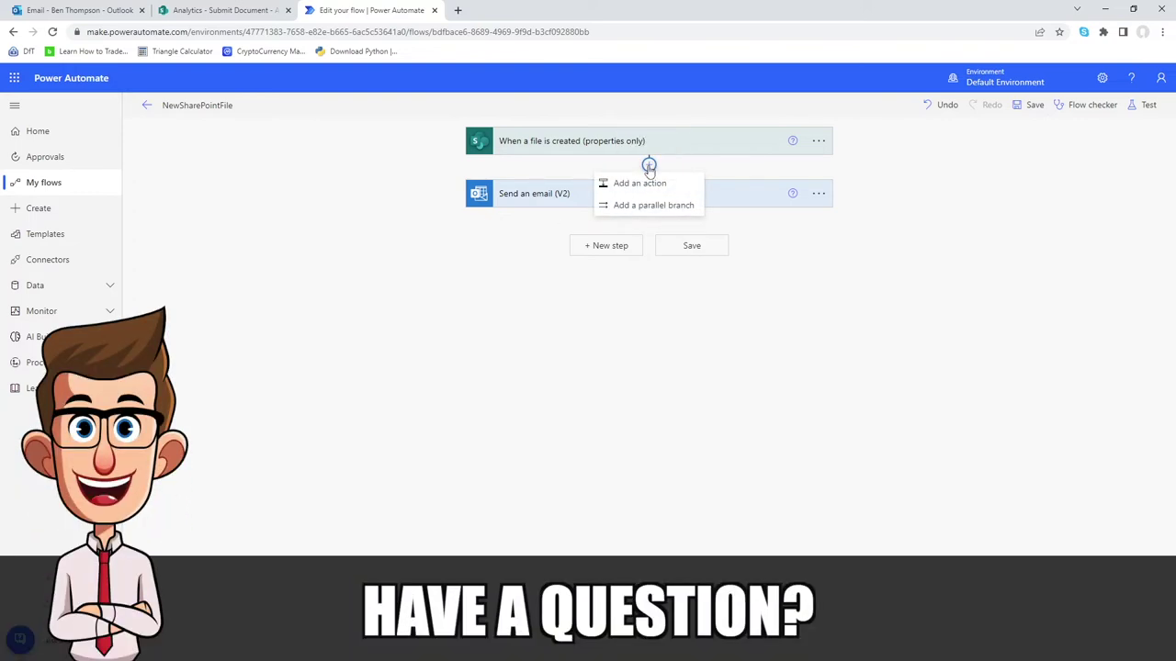
pyautogui.click(646, 185)
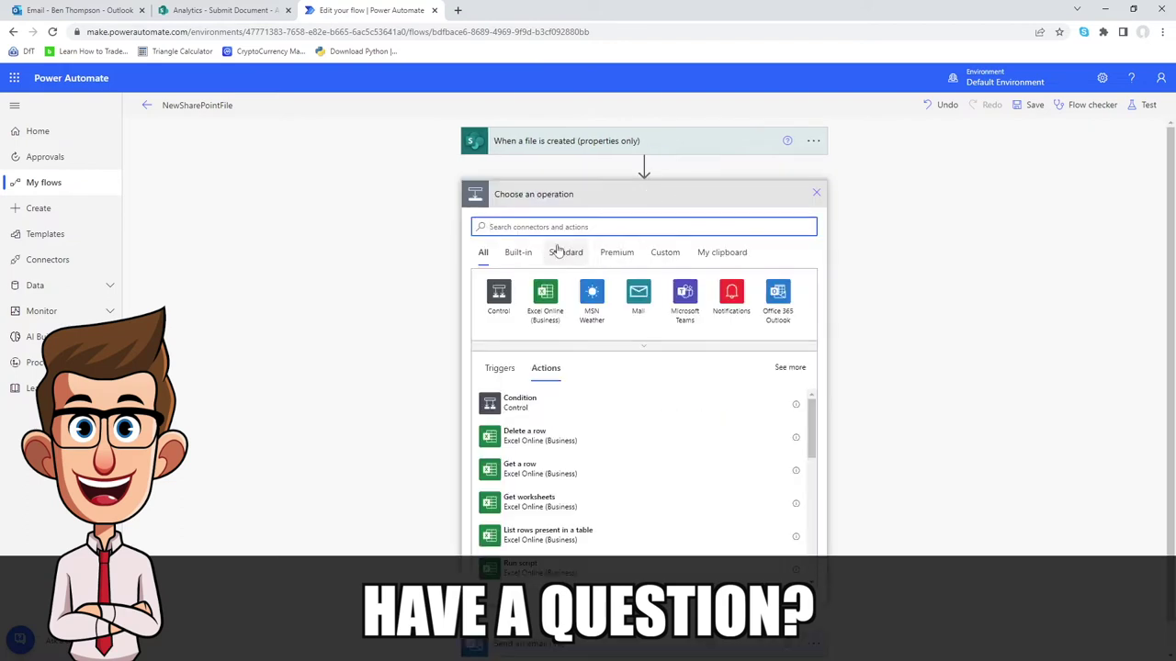
pyautogui.write('variable')
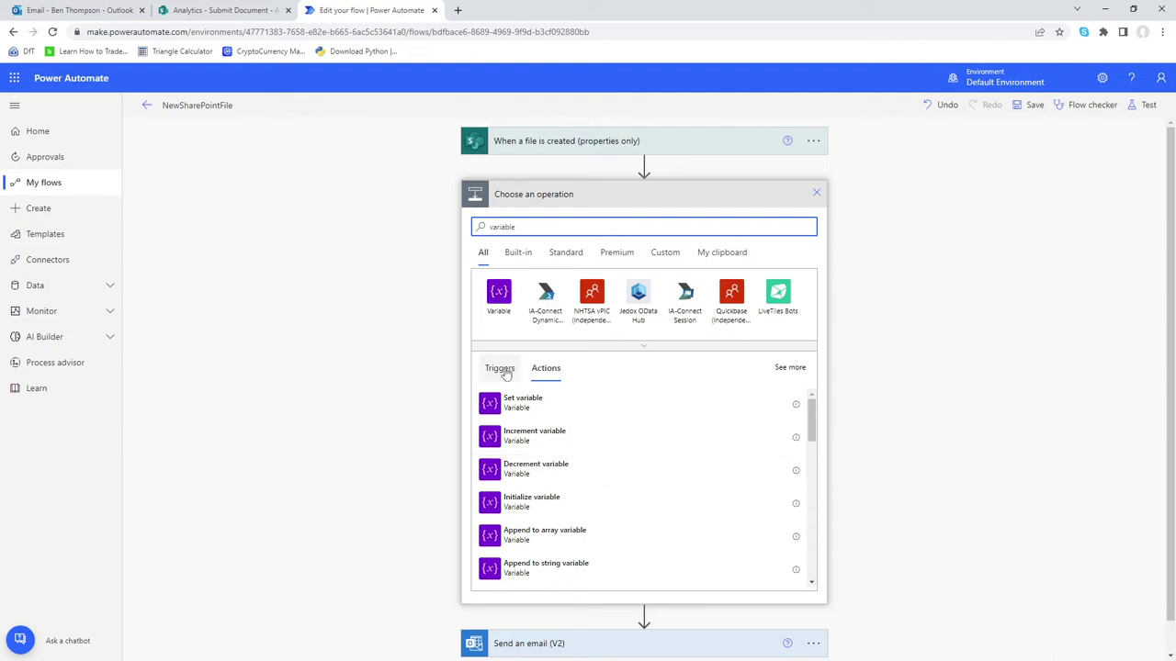
pyautogui.click(499, 294)
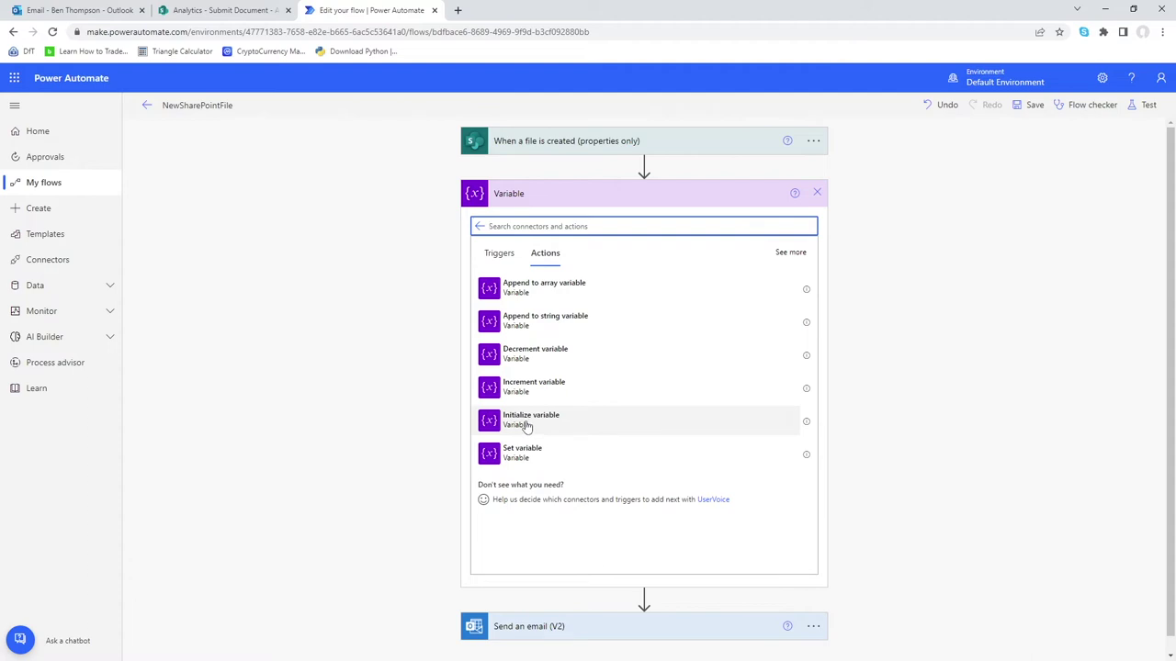
pyautogui.click(527, 425)
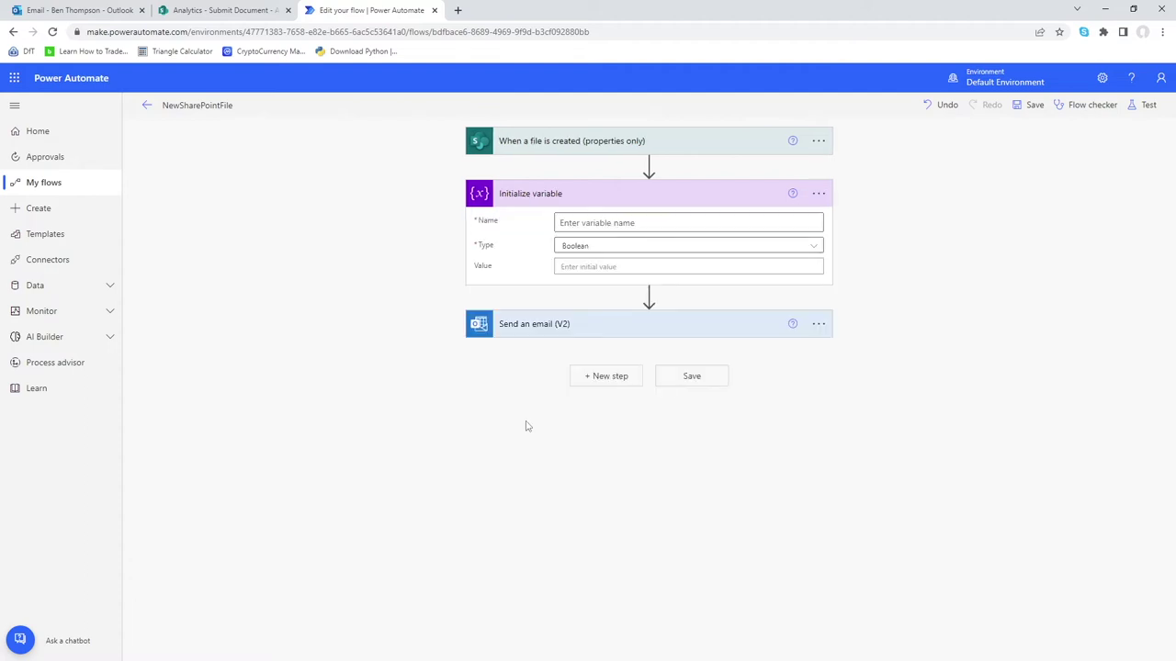
# Name the variable CurrentDate and set its type to String.
pyautogui.click(609, 222)
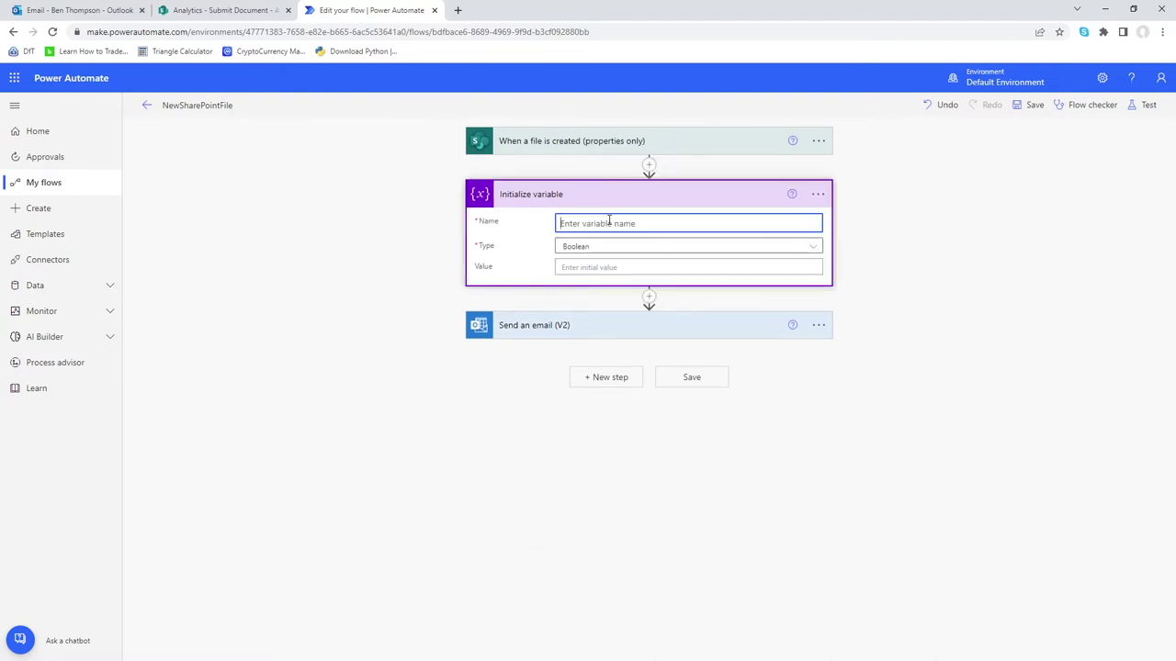
pyautogui.write('CurrentDate')
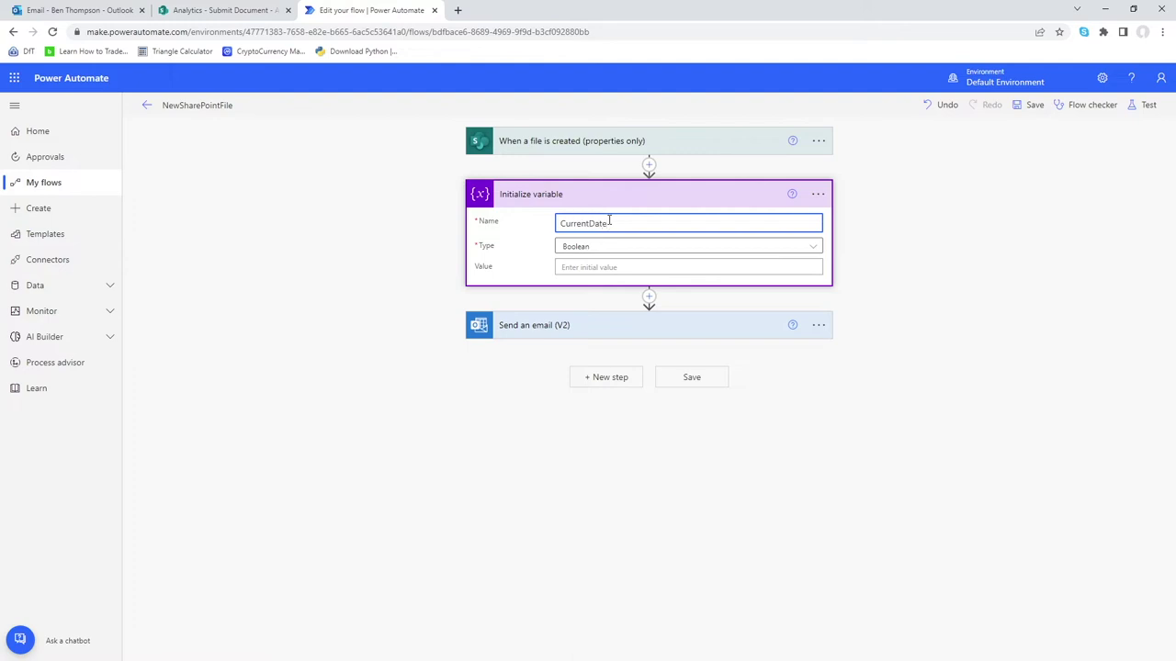
pyautogui.click(614, 247)
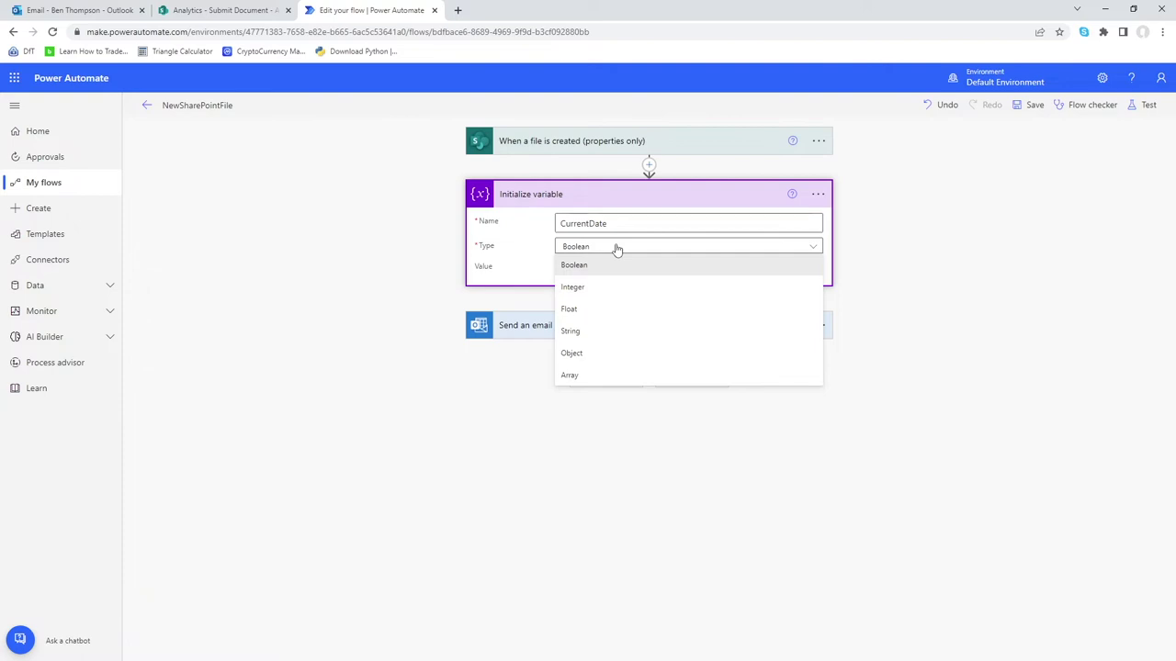
pyautogui.click(586, 333)
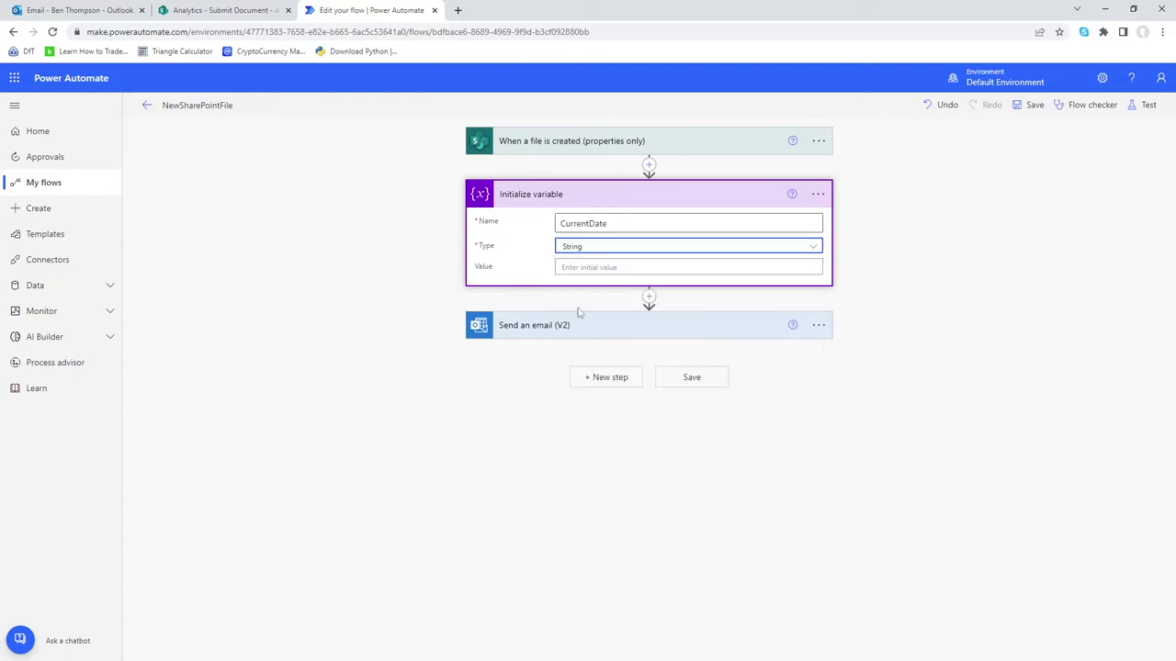
pyautogui.click(588, 268)
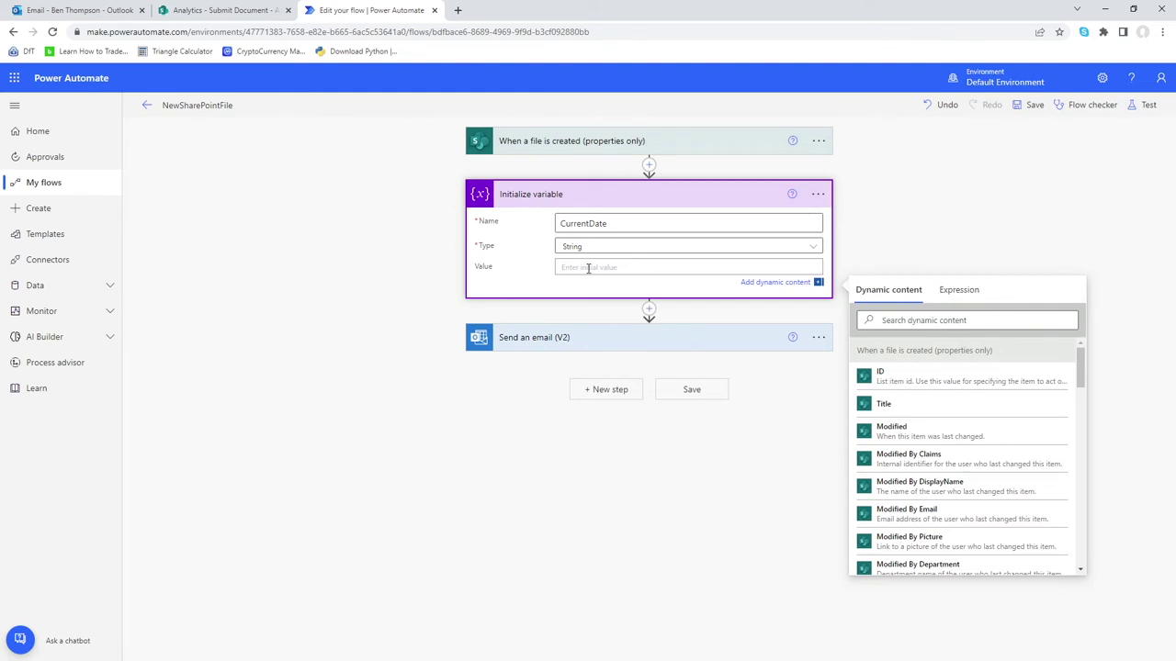
# Set the variable's value to the expression formatDateTime(utcNow(),'dd/MM/yyyy').
pyautogui.click(957, 290)
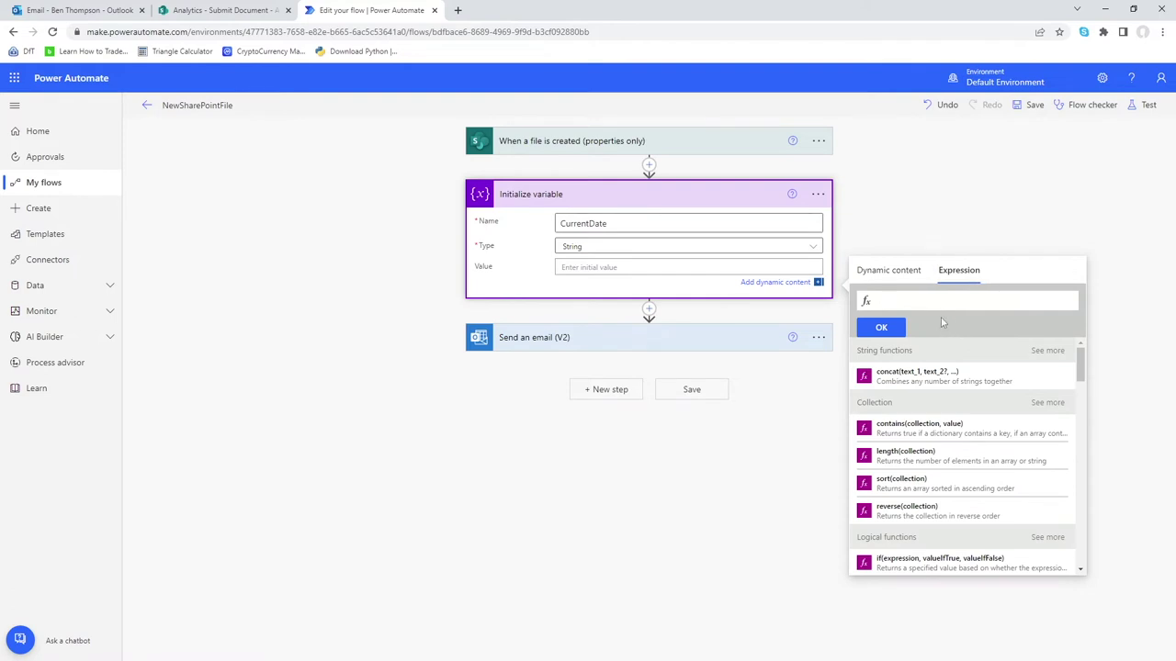
pyautogui.write('formatDateTime(')
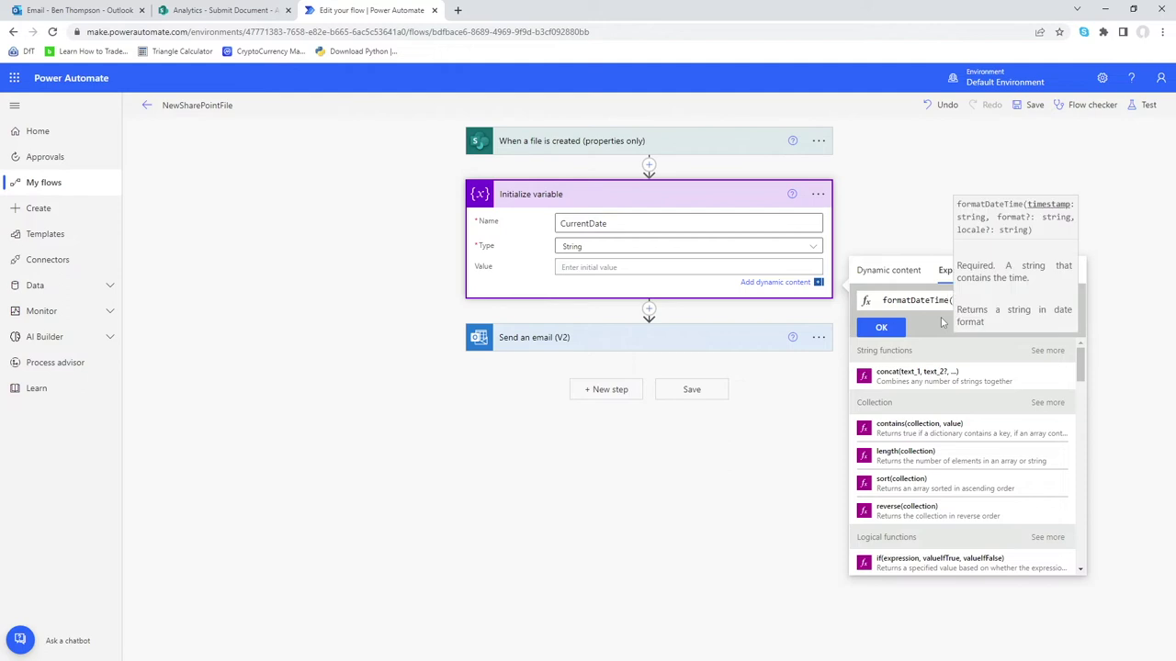
pyautogui.write('utcnow')
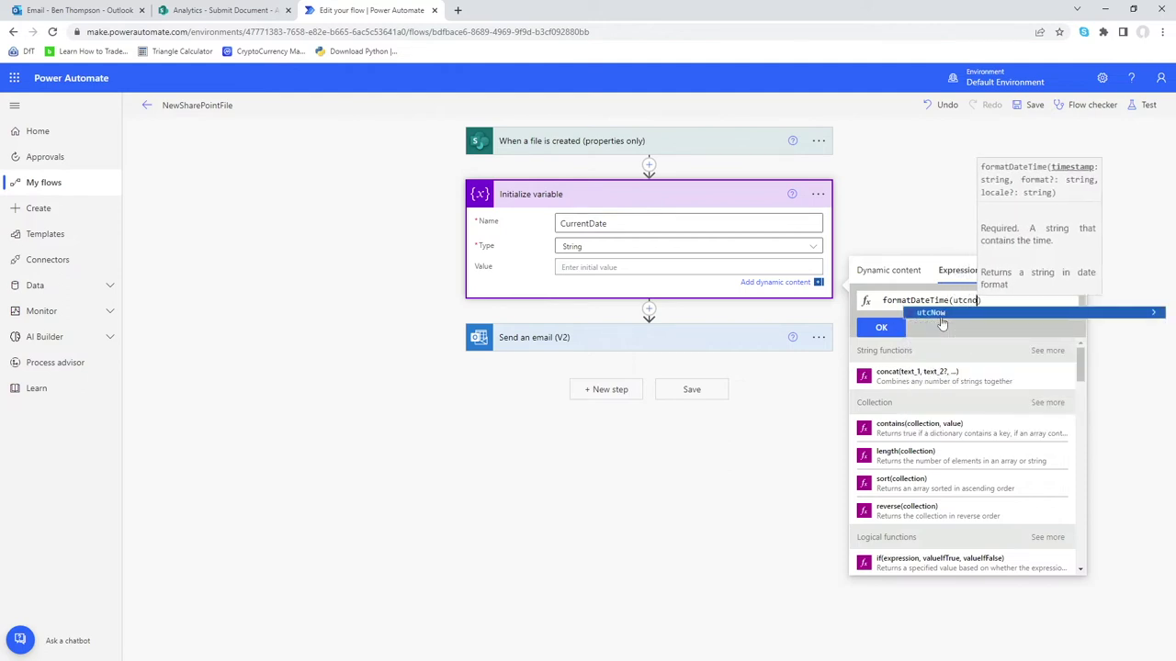
pyautogui.click(942, 318)
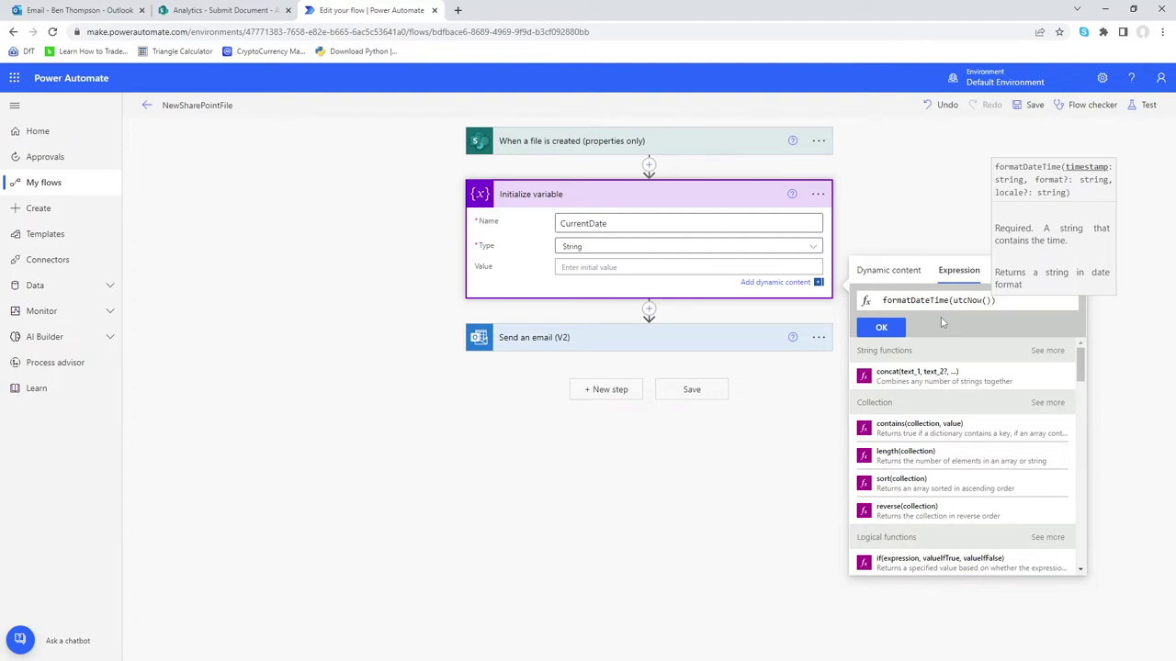
pyautogui.write(',')
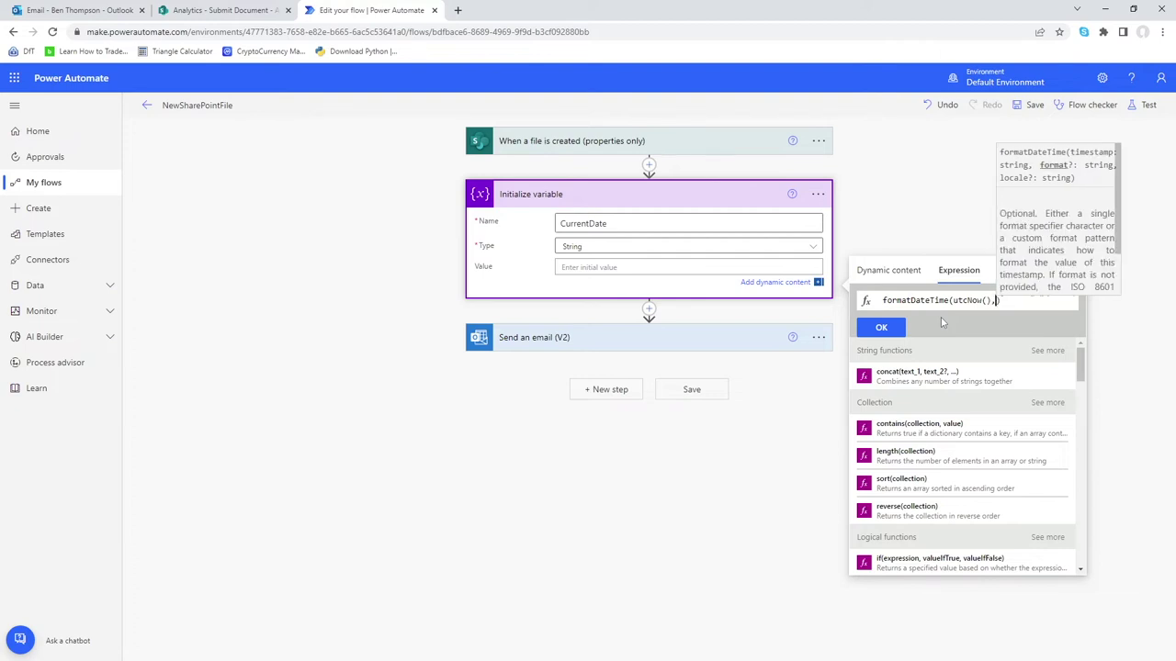
pyautogui.write("''")
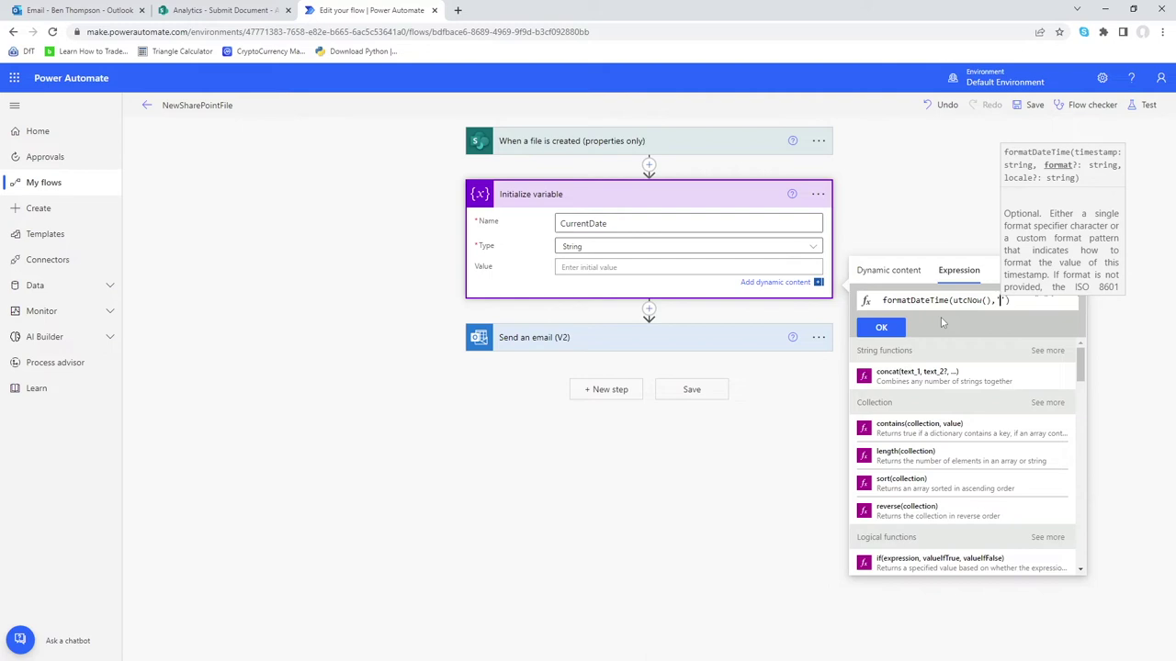
pyautogui.write('dd')
pyautogui.write('/MM')
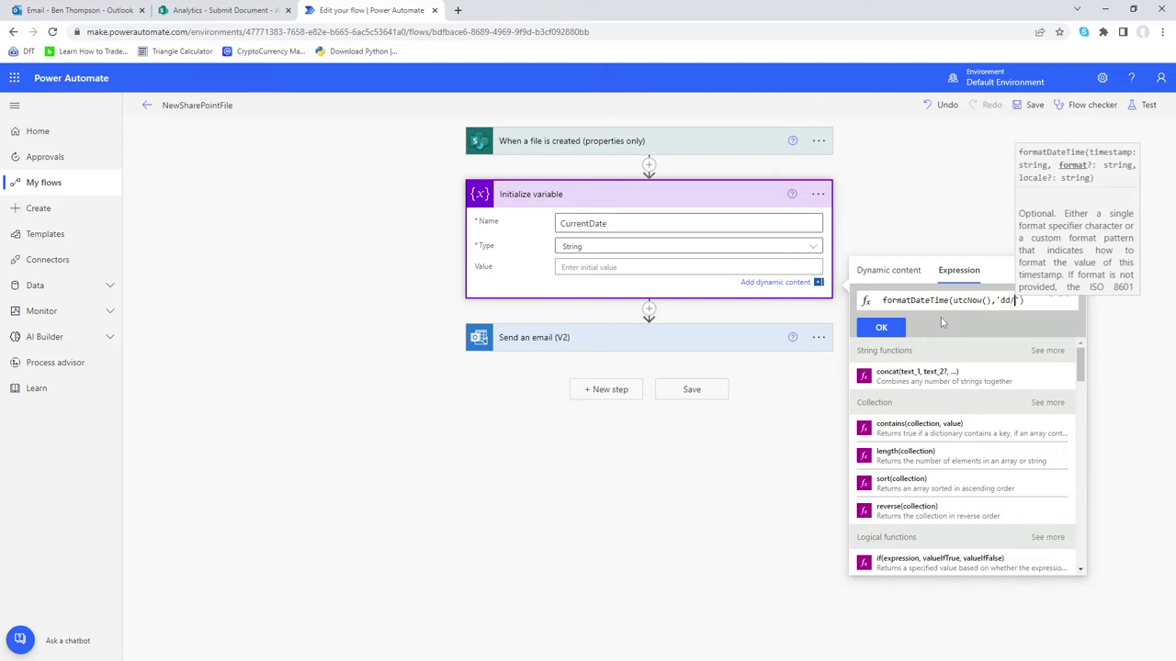
pyautogui.write('/yyyy')
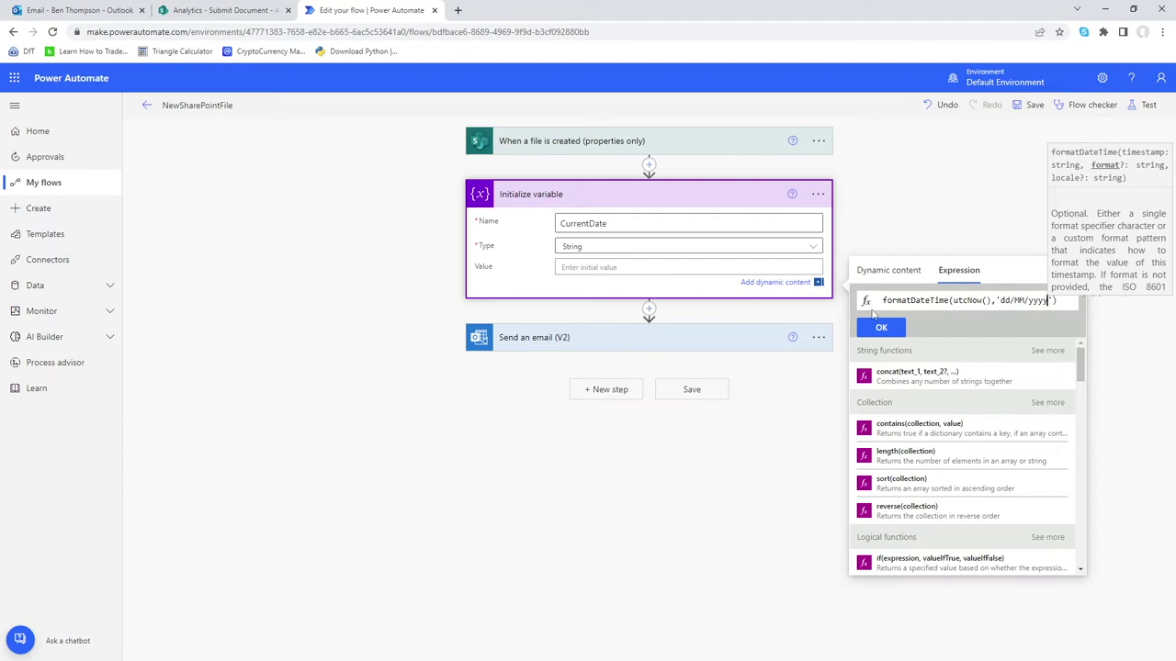
pyautogui.click(882, 329)
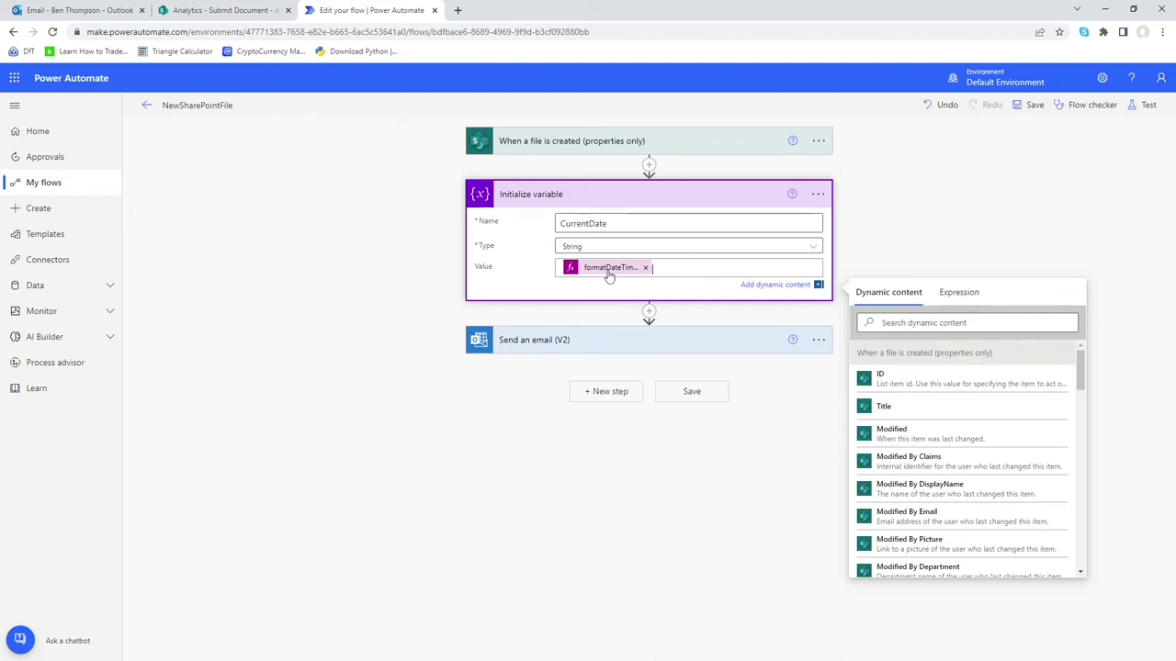
pyautogui.click(640, 347)
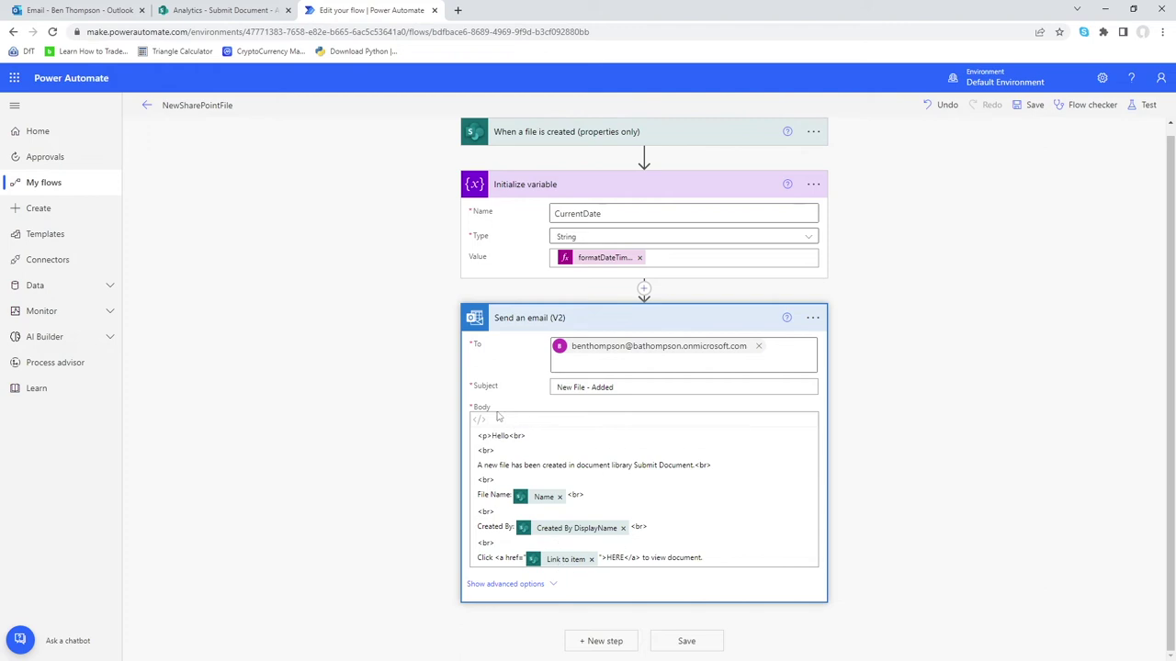
# Change the email subject to 'New File - Added' and append the CurrentDate variable.
pyautogui.click(588, 389)
pyautogui.write('-')
pyautogui.click(651, 389)
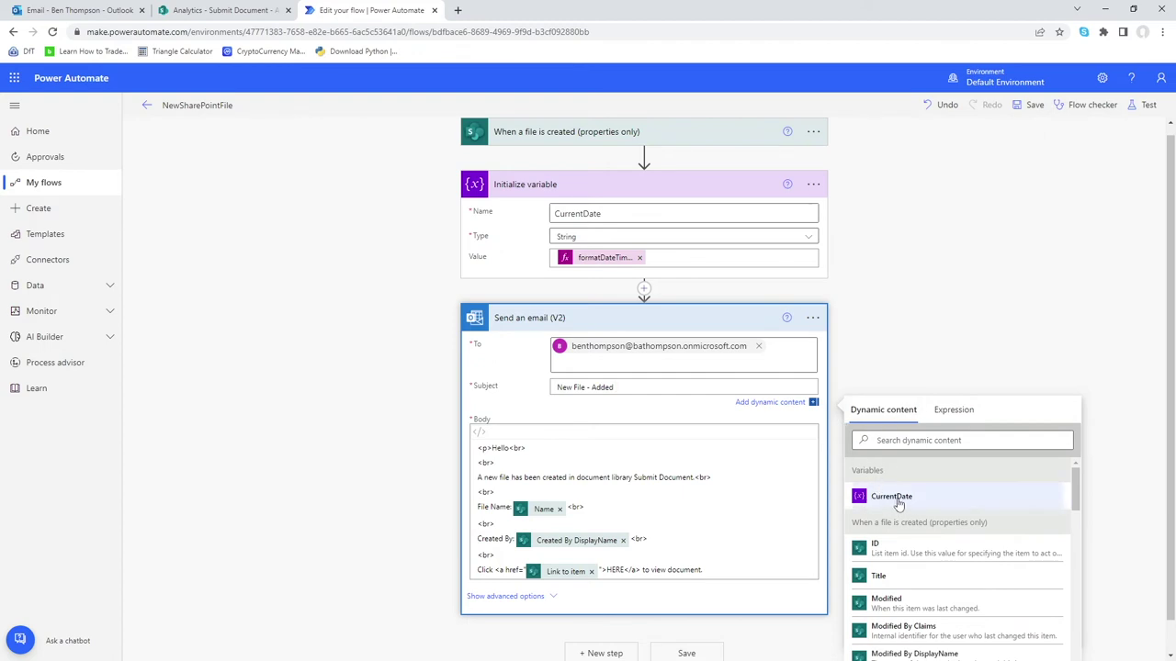
pyautogui.click(891, 497)
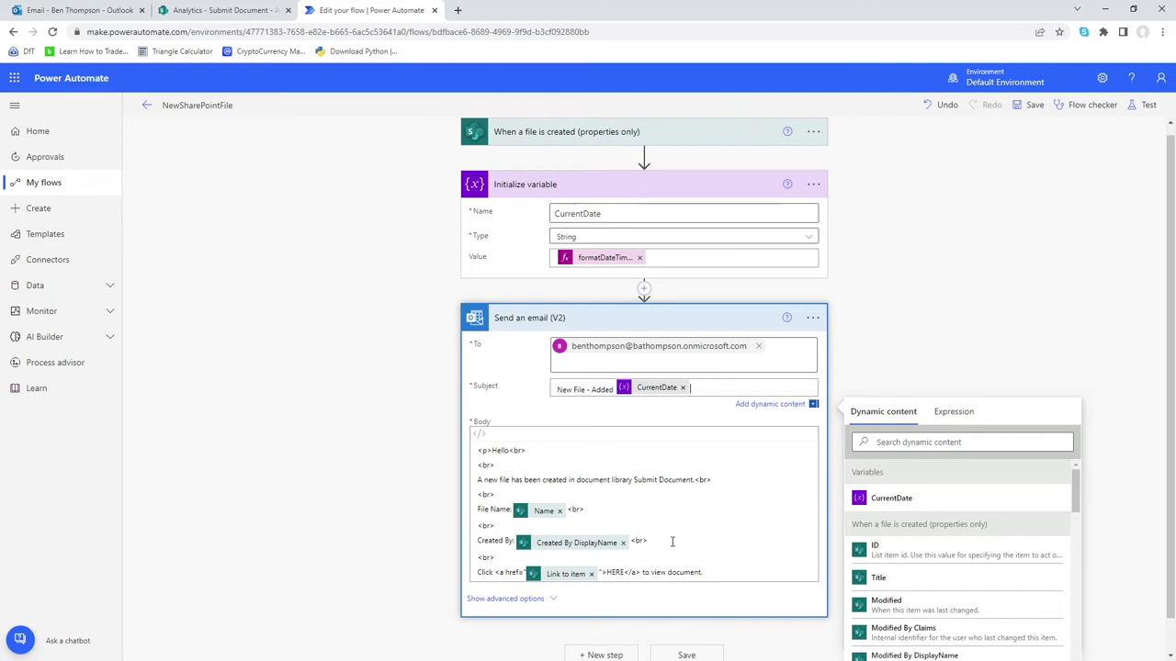
# Add CurrentDate to the email body after the Created By line, then remove it again.
pyautogui.click(671, 542)
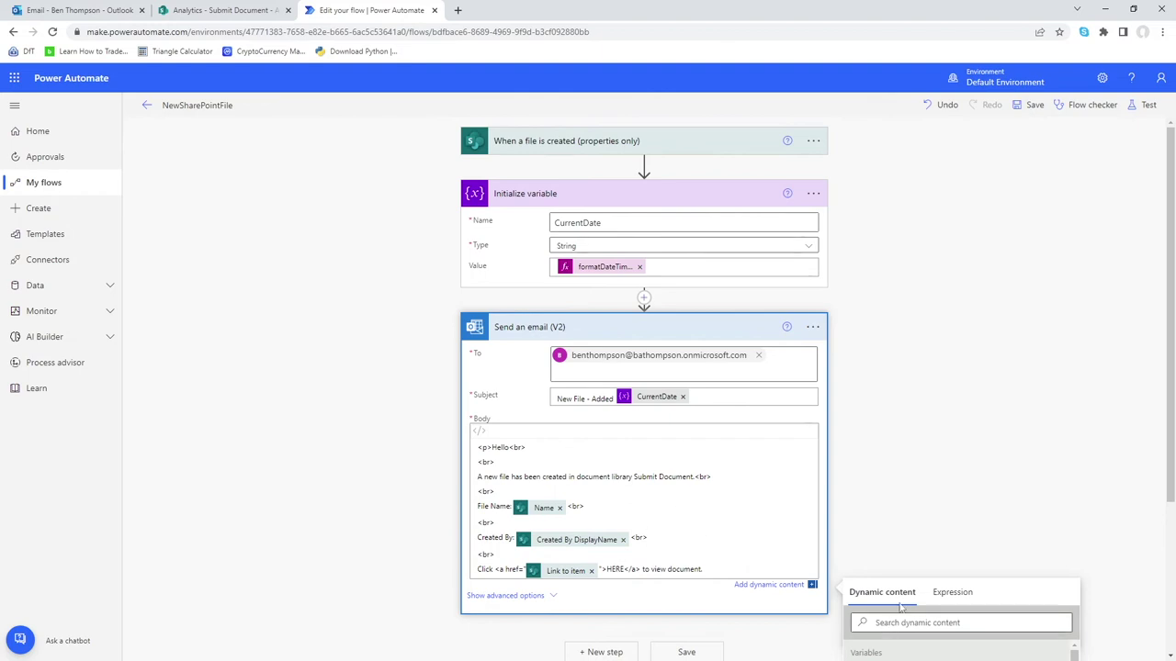
pyautogui.scroll(-3, 900, 606)
pyautogui.click(889, 462)
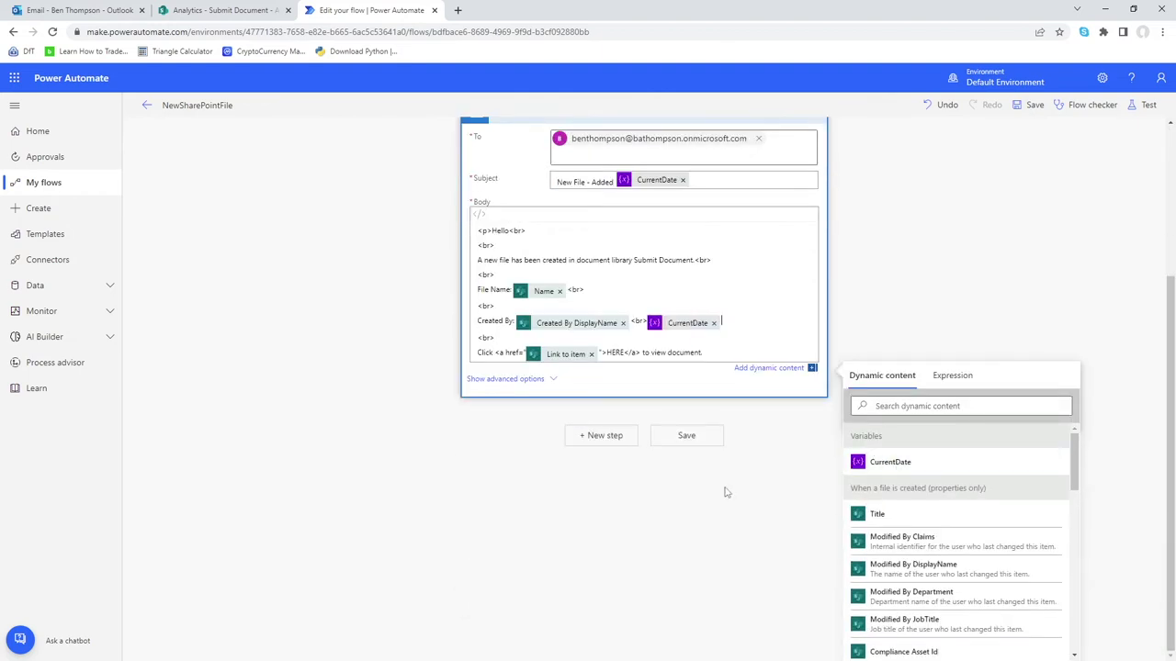
pyautogui.click(714, 325)
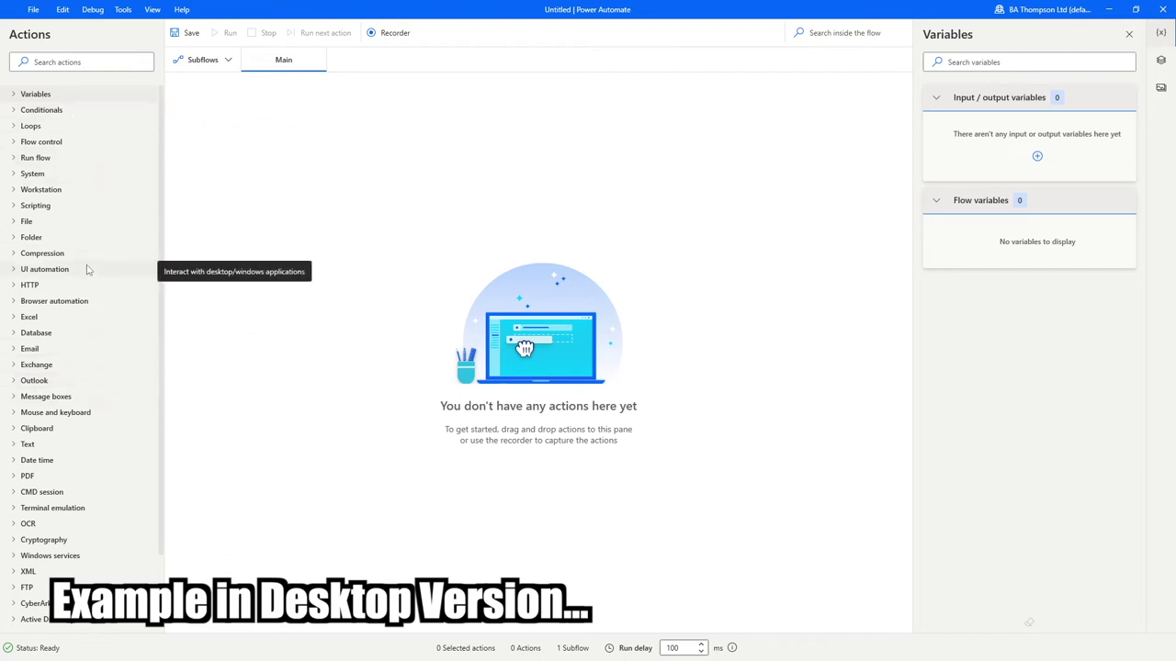
# Drag the Date time group's 'Get current date and time' action into the empty Main flow.
pyautogui.scroll(-2, 89, 269)
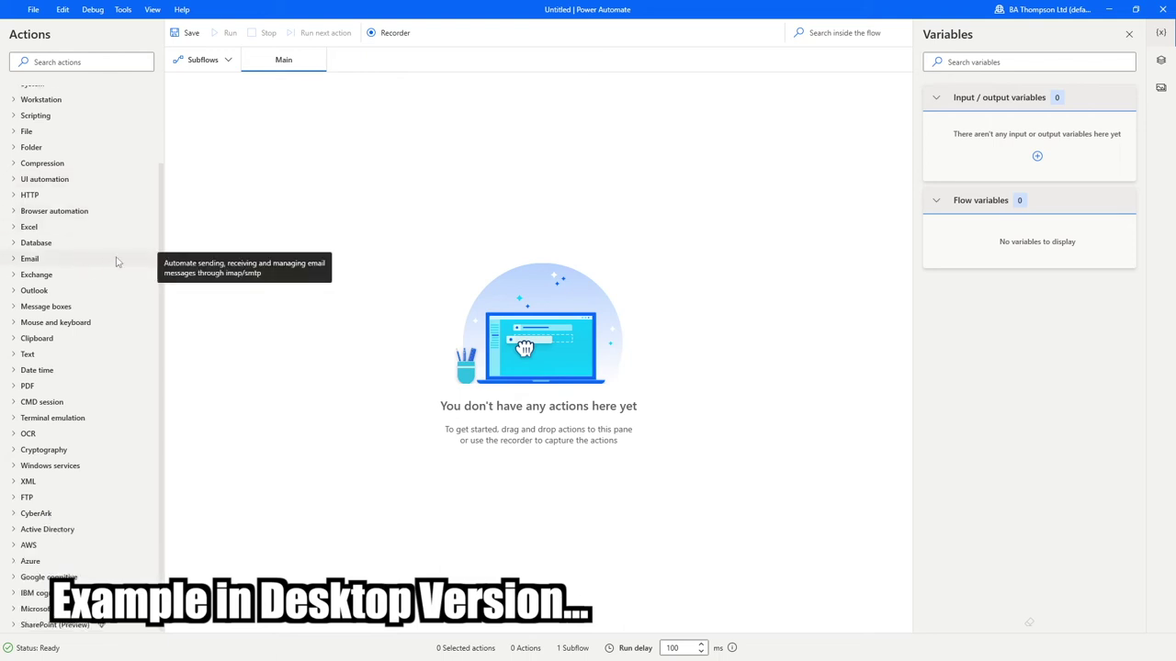
pyautogui.click(14, 371)
pyautogui.scroll(-1, 14, 373)
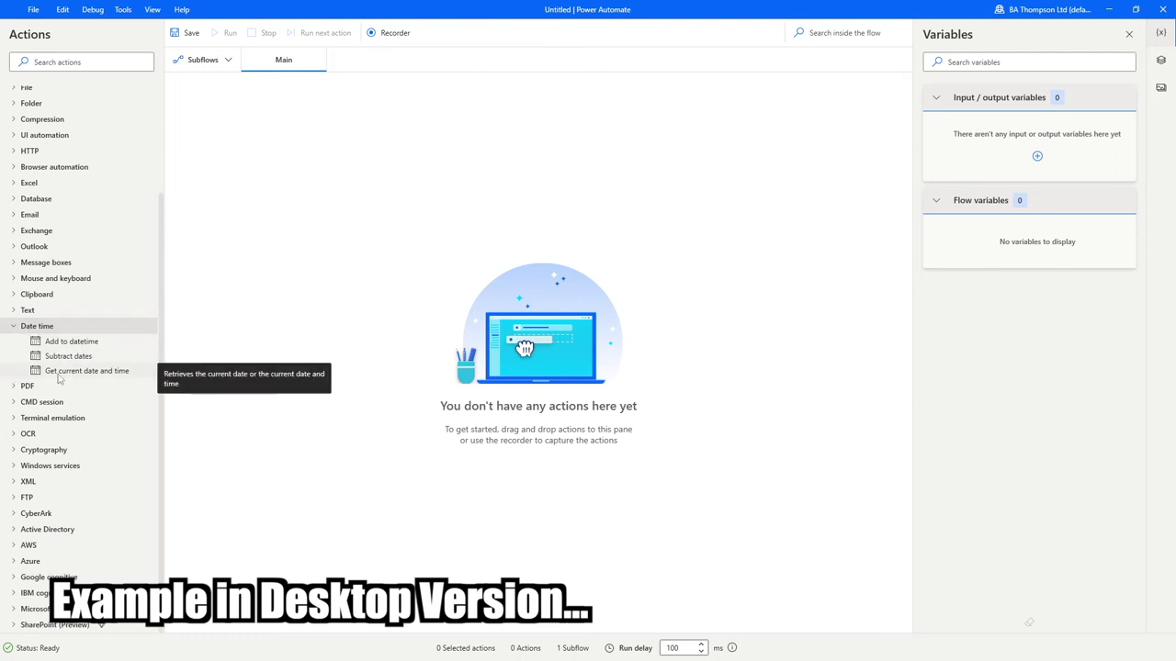
pyautogui.moveTo(59, 372); pyautogui.dragTo(434, 303)
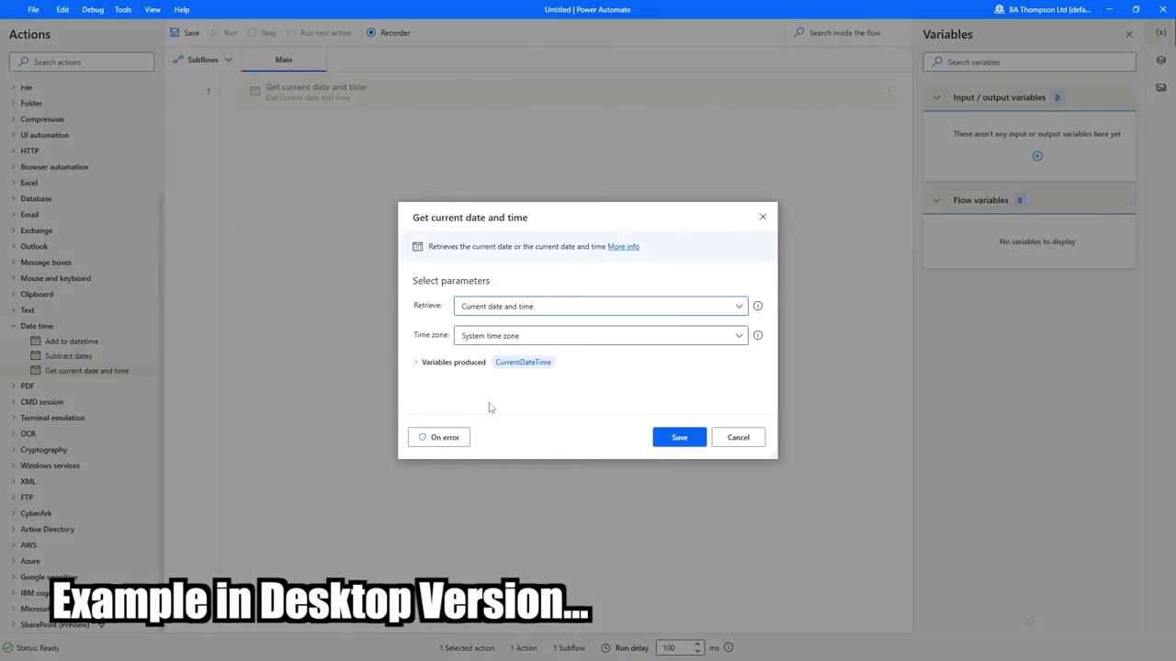
# Retrieve the current date only, rename the output variable to CurrentDate, and save.
pyautogui.click(496, 312)
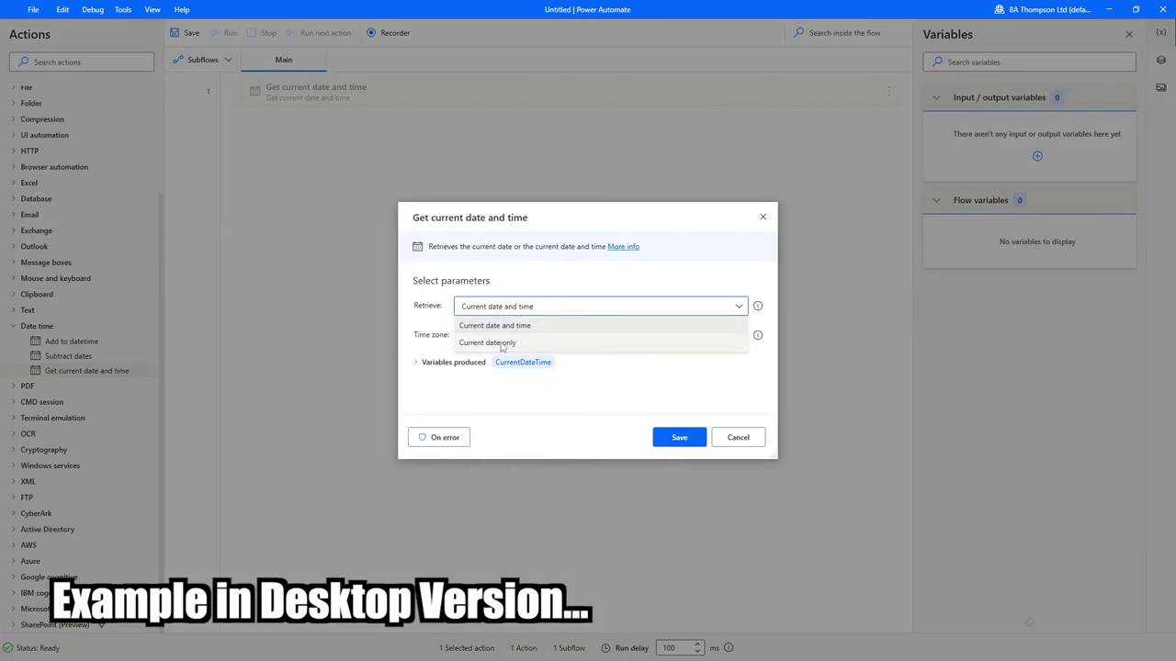
pyautogui.click(501, 342)
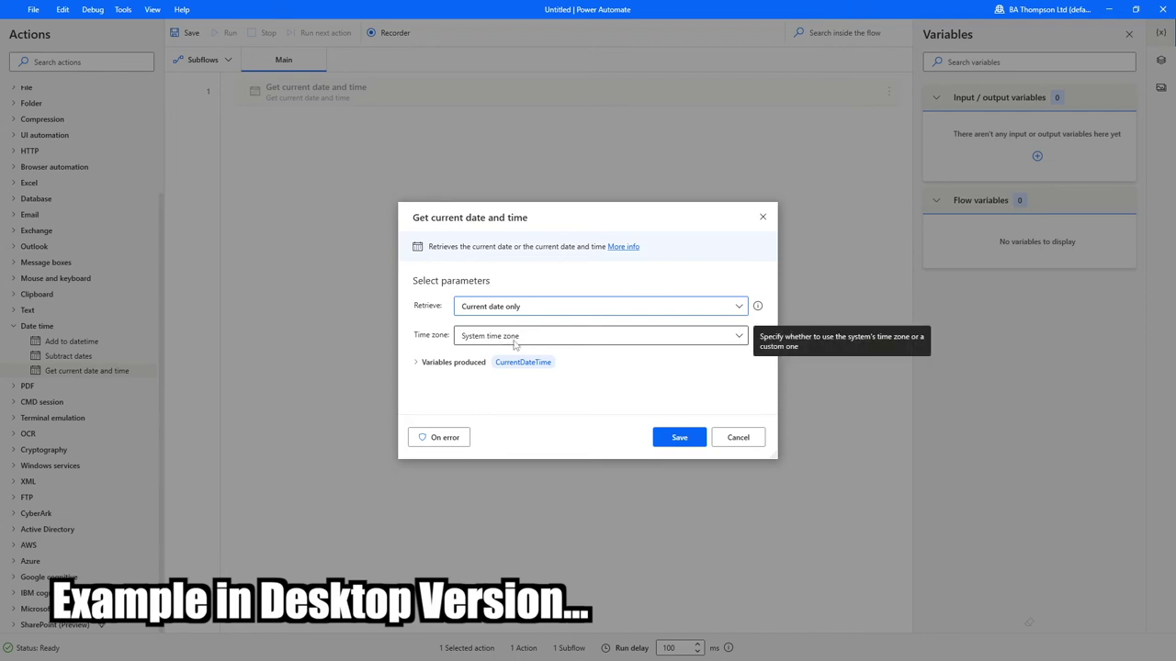
pyautogui.click(418, 364)
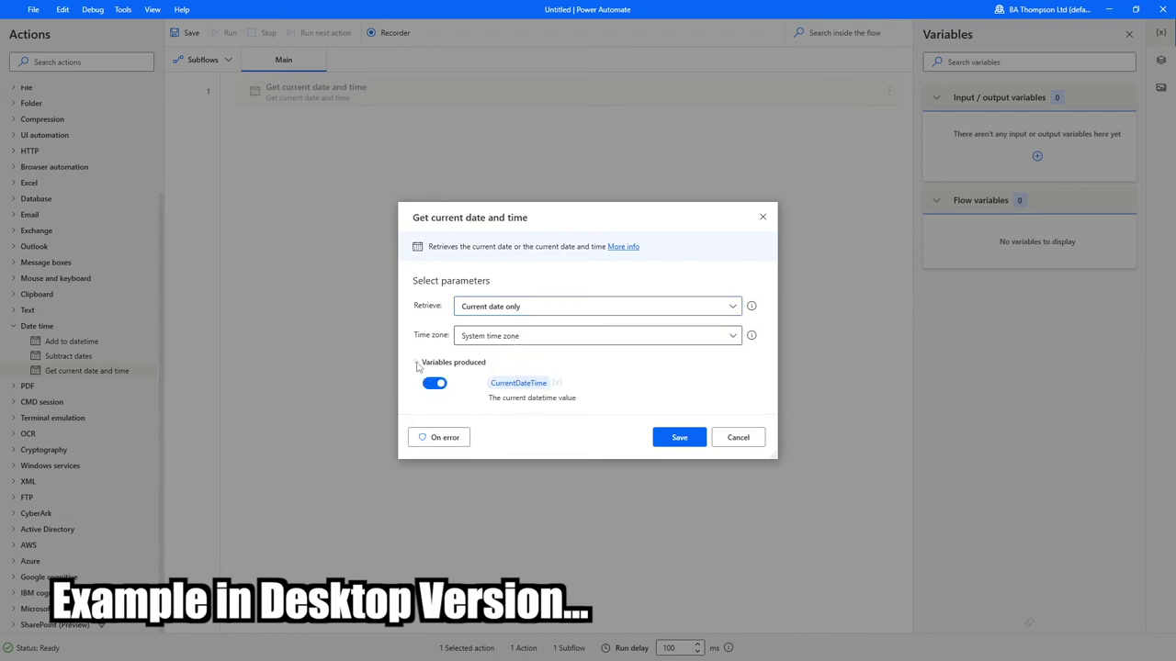
pyautogui.click(517, 385)
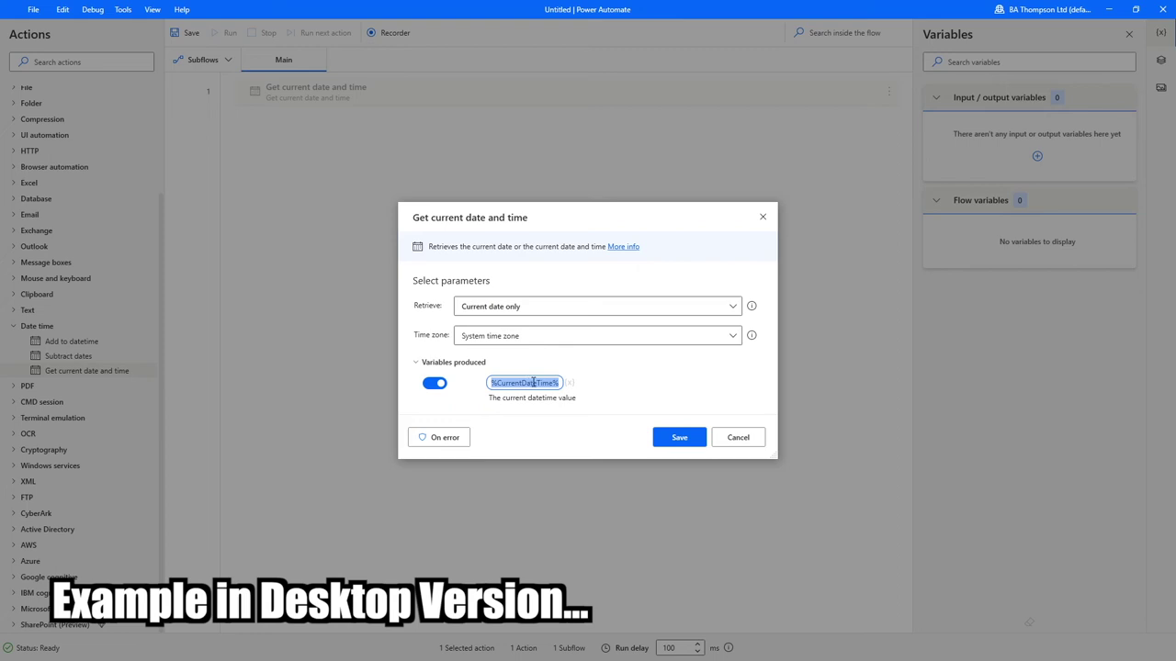
pyautogui.click(535, 382)
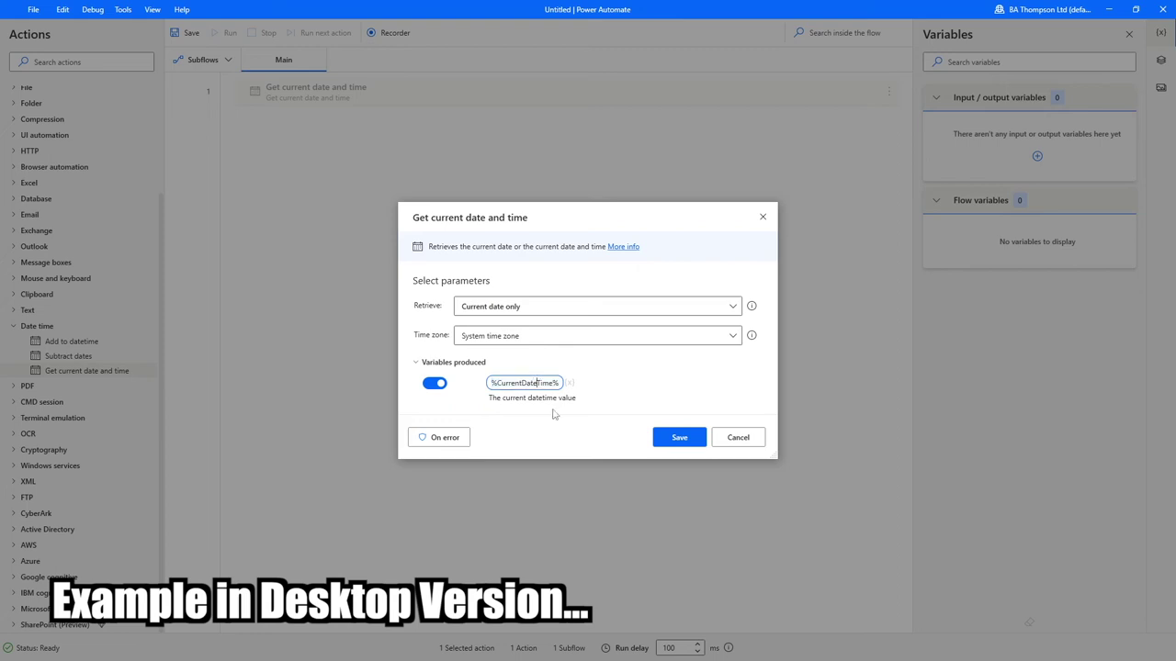
pyautogui.press('Delete')
pyautogui.press('Delete')
pyautogui.press('Delete')
pyautogui.press('Delete')
pyautogui.click(680, 439)
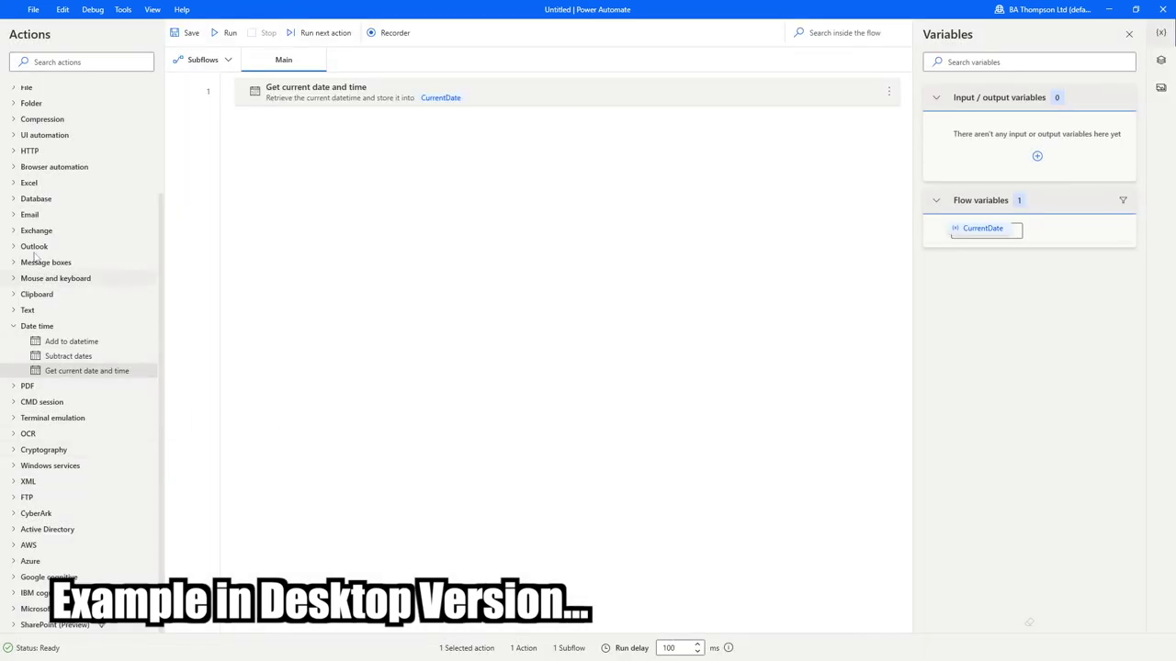
# Add a Send email action and insert the CurrentDate variable into its Subject.
pyautogui.click(30, 215)
pyautogui.moveTo(62, 259); pyautogui.dragTo(445, 312)
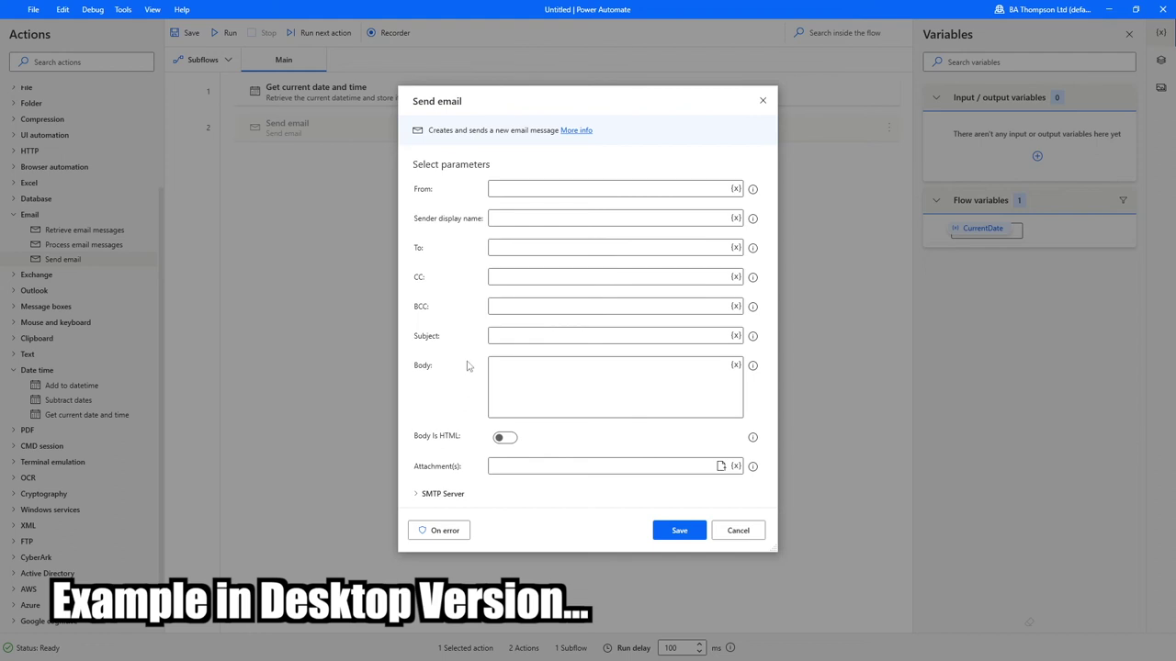
pyautogui.click(508, 345)
pyautogui.click(735, 336)
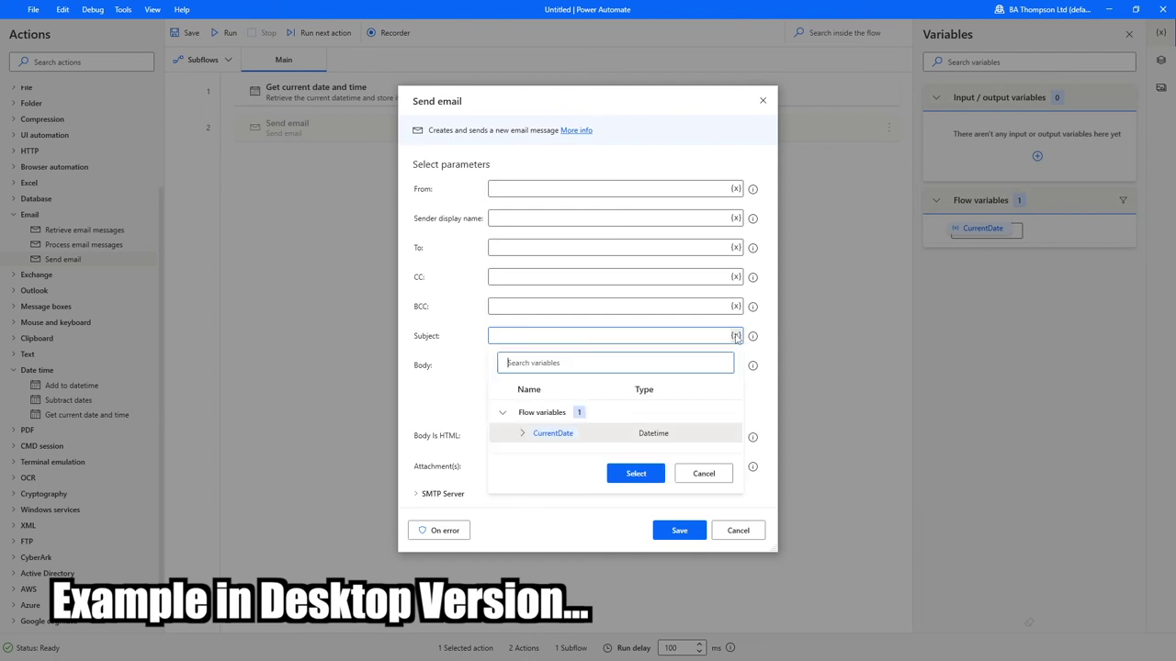
pyautogui.doubleClick(552, 433)
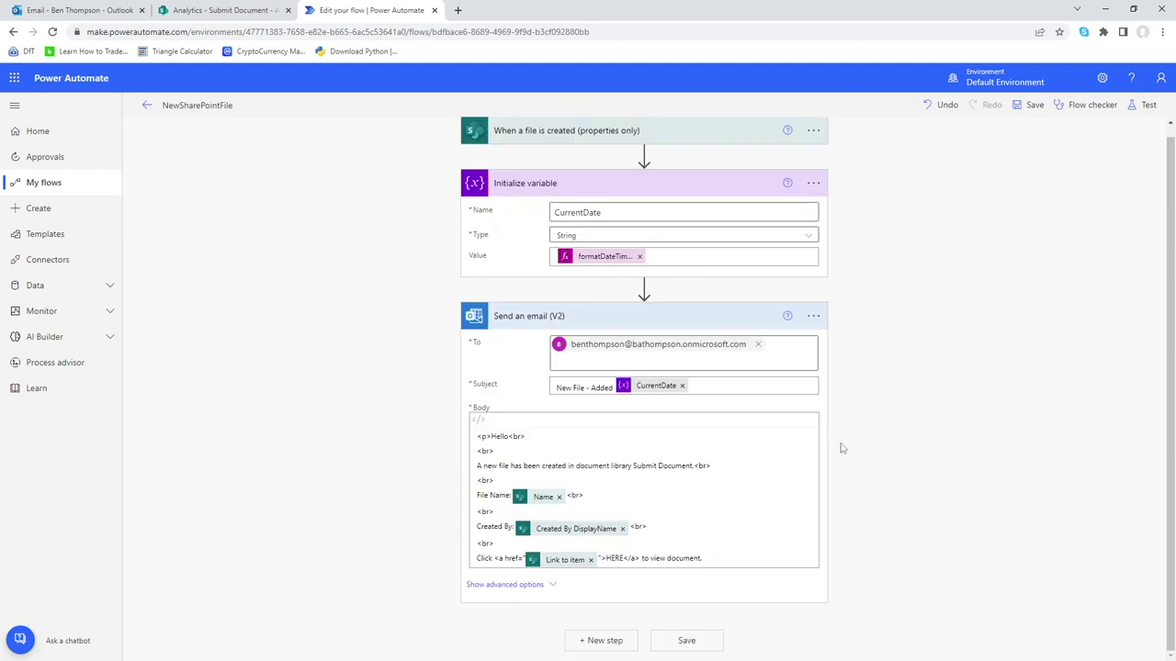
# Save the NewSharePointFile flow and run a manual test.
pyautogui.click(683, 640)
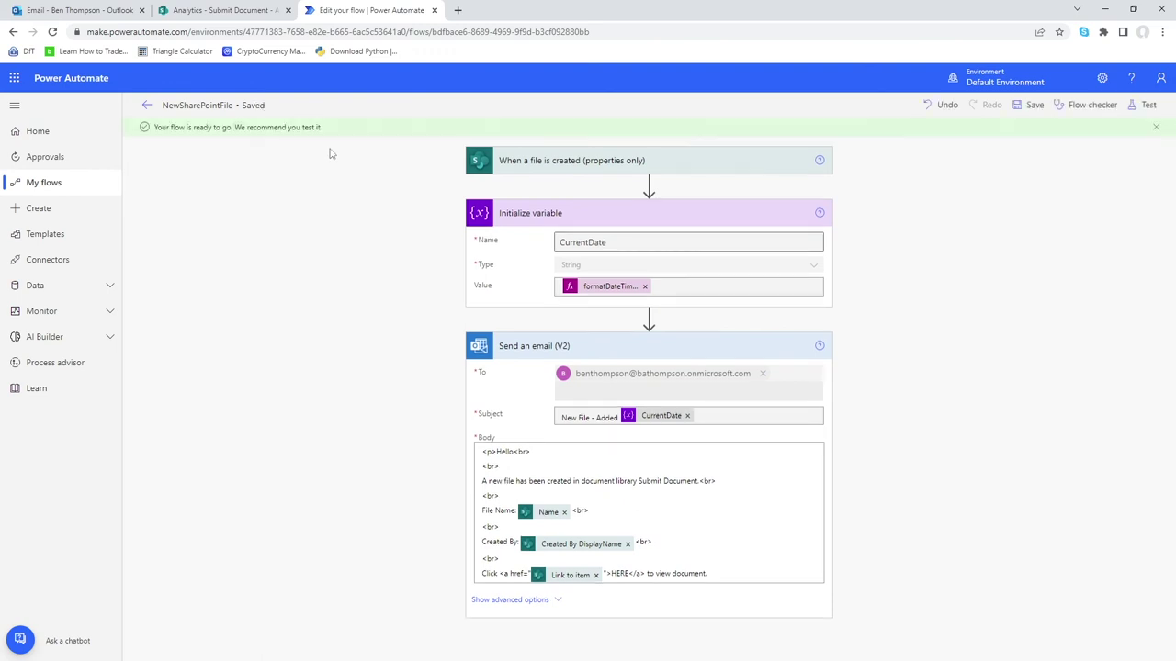
pyautogui.click(1144, 107)
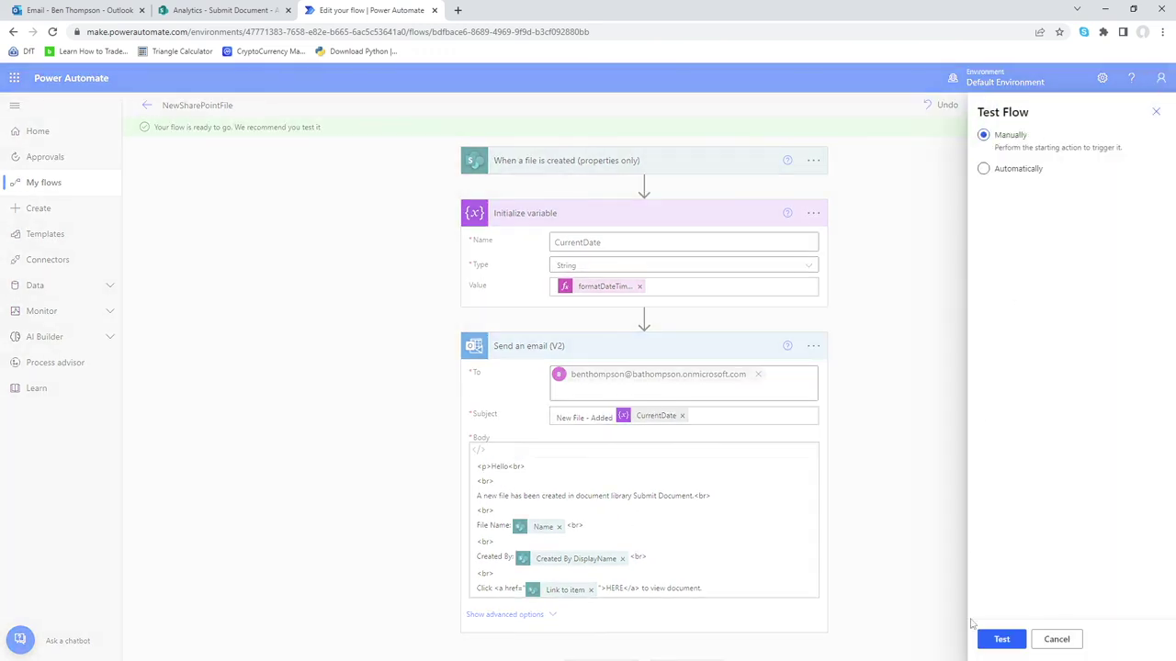
pyautogui.click(1001, 639)
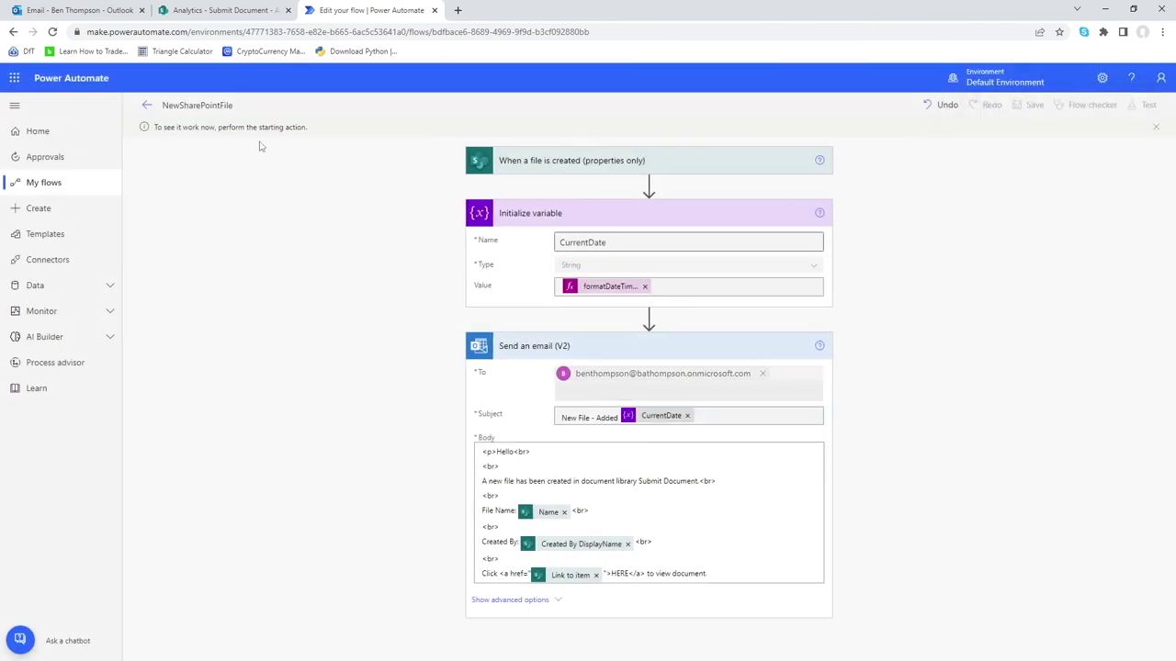
# Create Book.xlsx in the Submit Document library, then check the Outlook inbox.
pyautogui.click(224, 11)
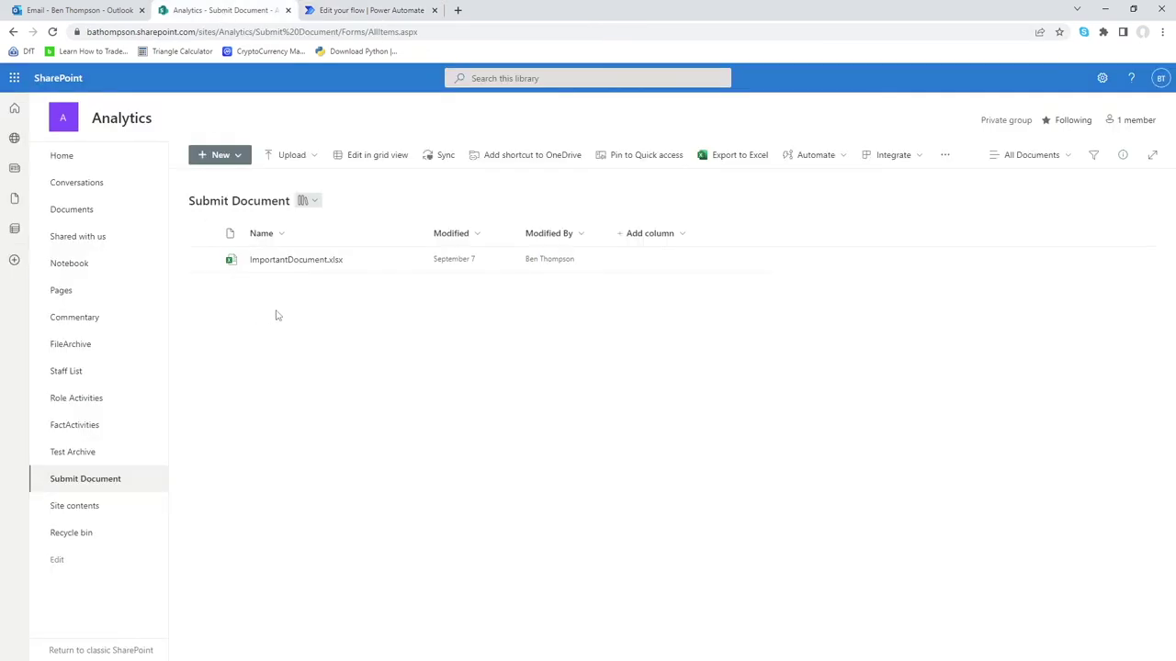
pyautogui.click(242, 156)
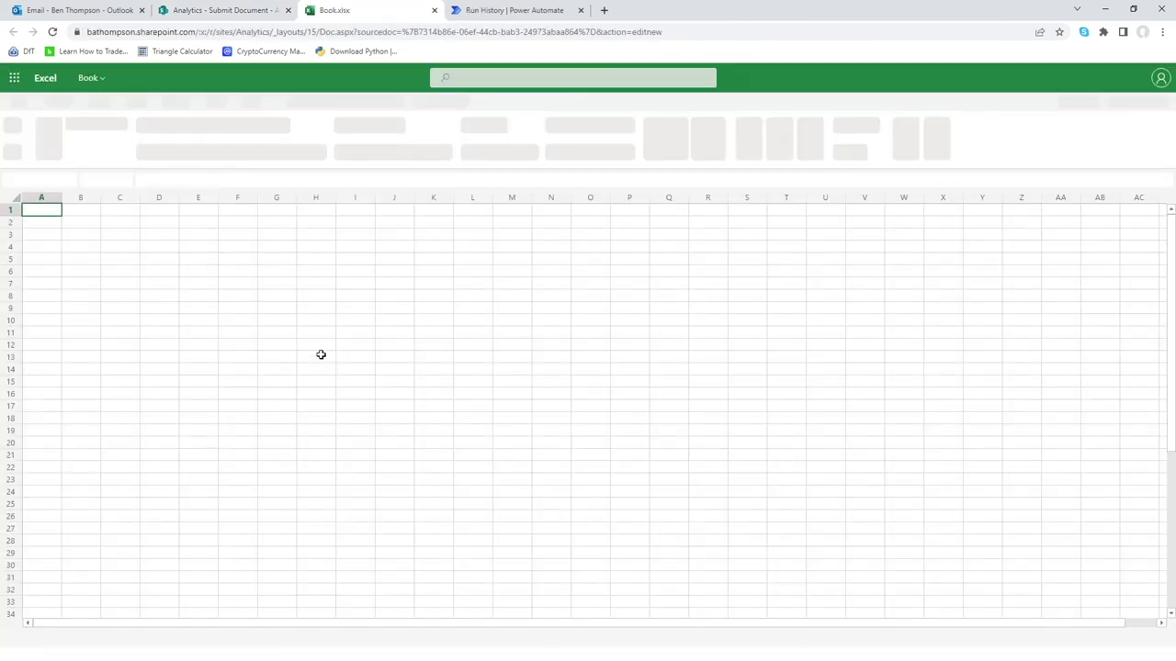
pyautogui.middleClick(345, 11)
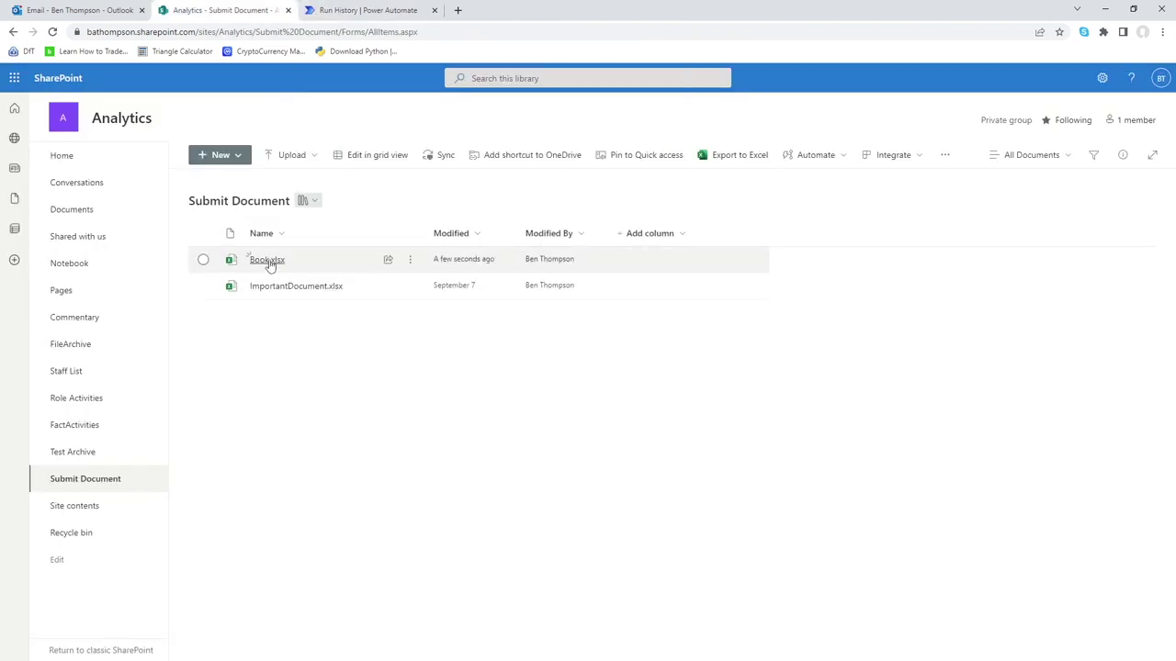
pyautogui.click(75, 10)
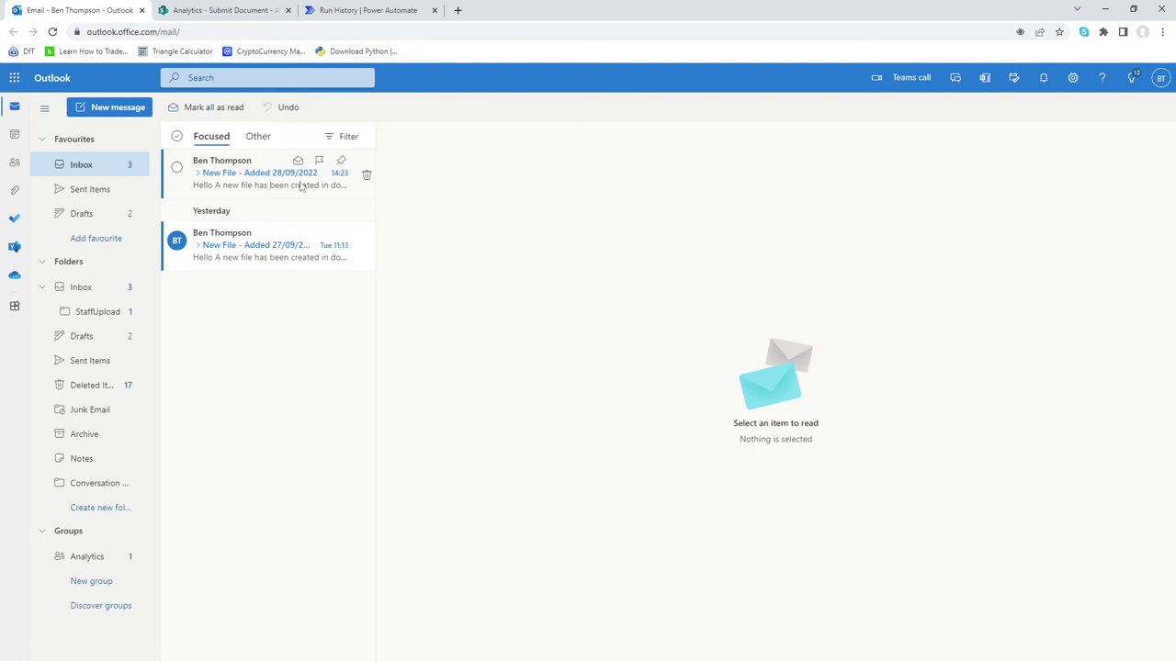
# Open the newest 'New File - Added 28/09/2022' email, highlight its subject date, then open the linked Book.xlsx.
pyautogui.click(261, 183)
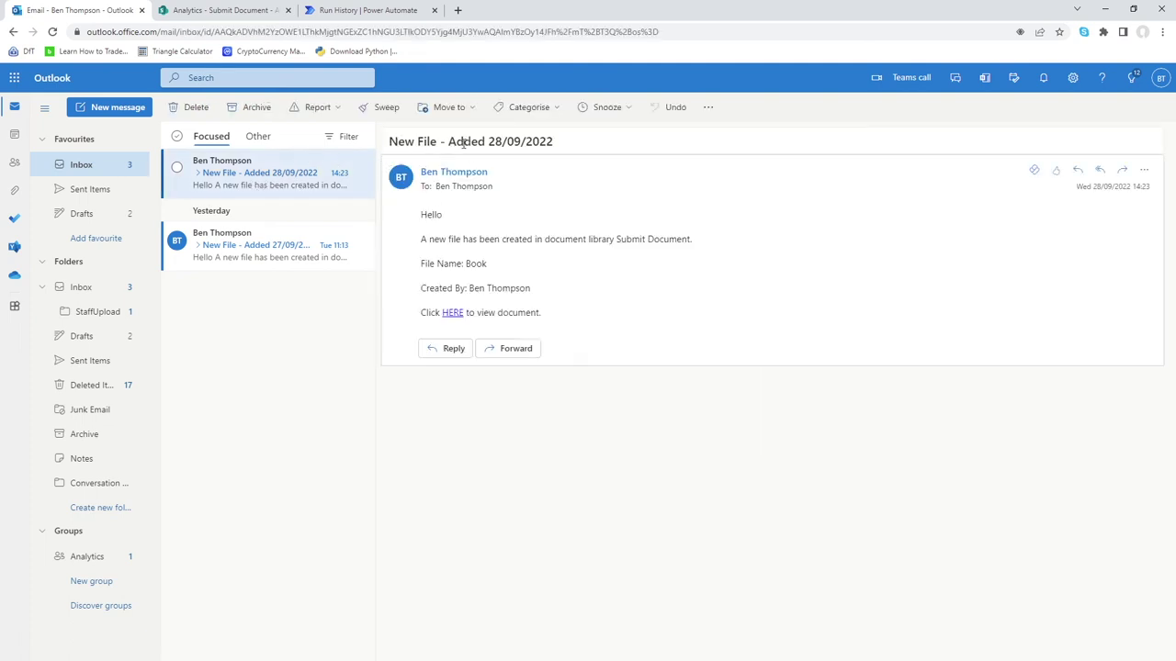
pyautogui.moveTo(487, 141); pyautogui.dragTo(571, 144)
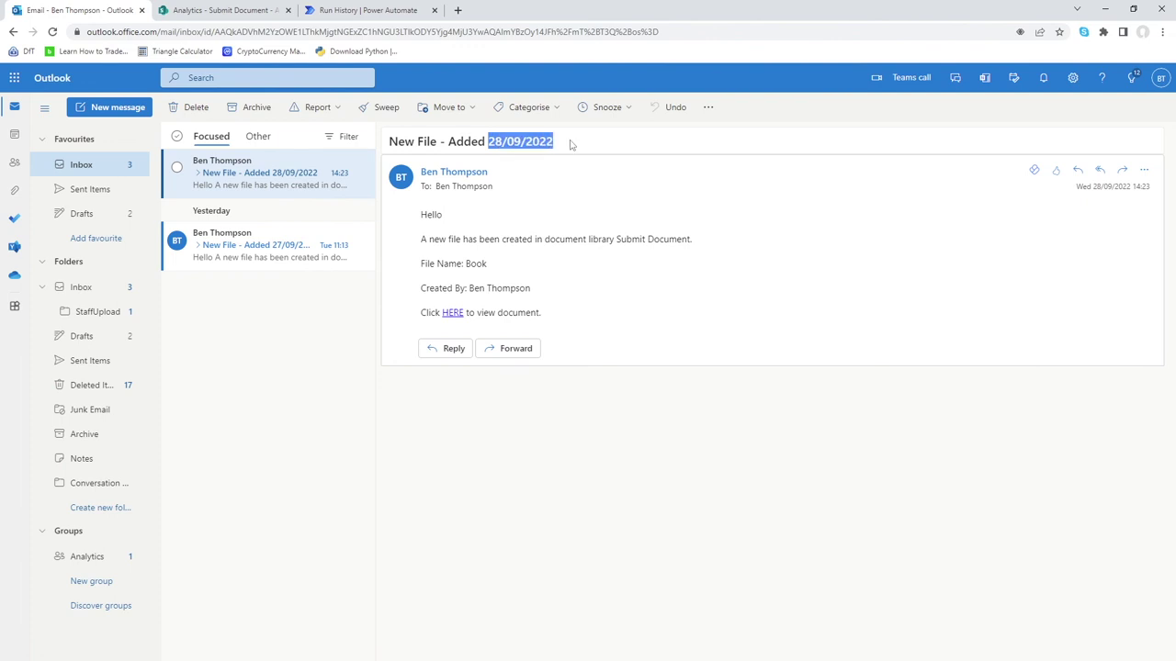
pyautogui.click(543, 296)
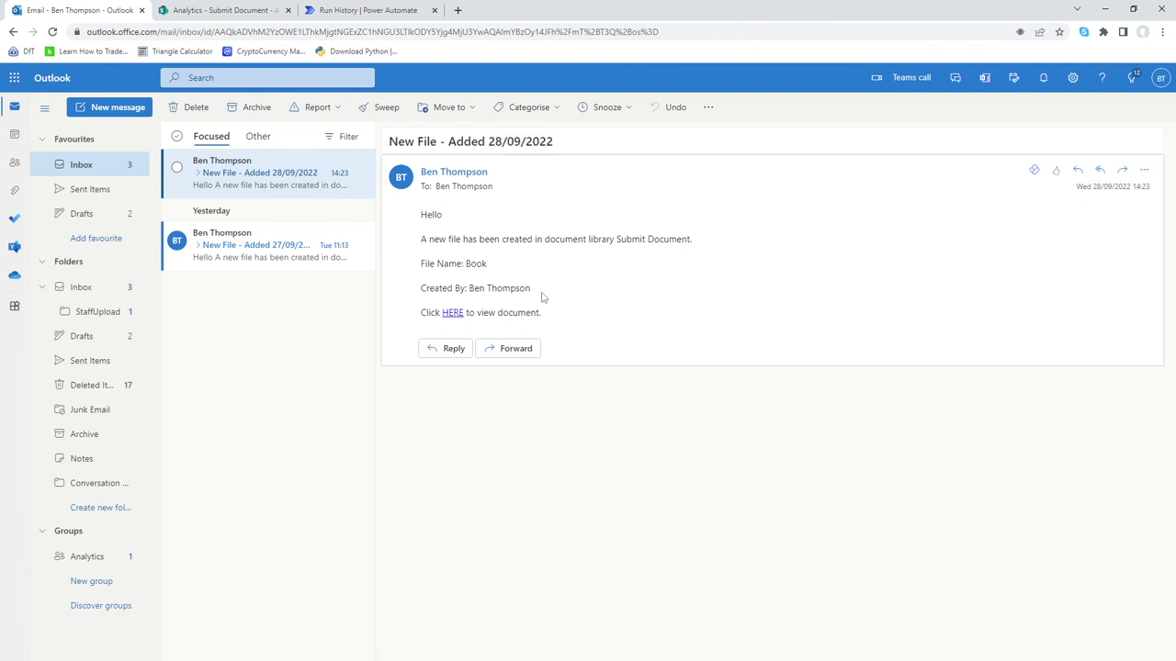
pyautogui.click(453, 315)
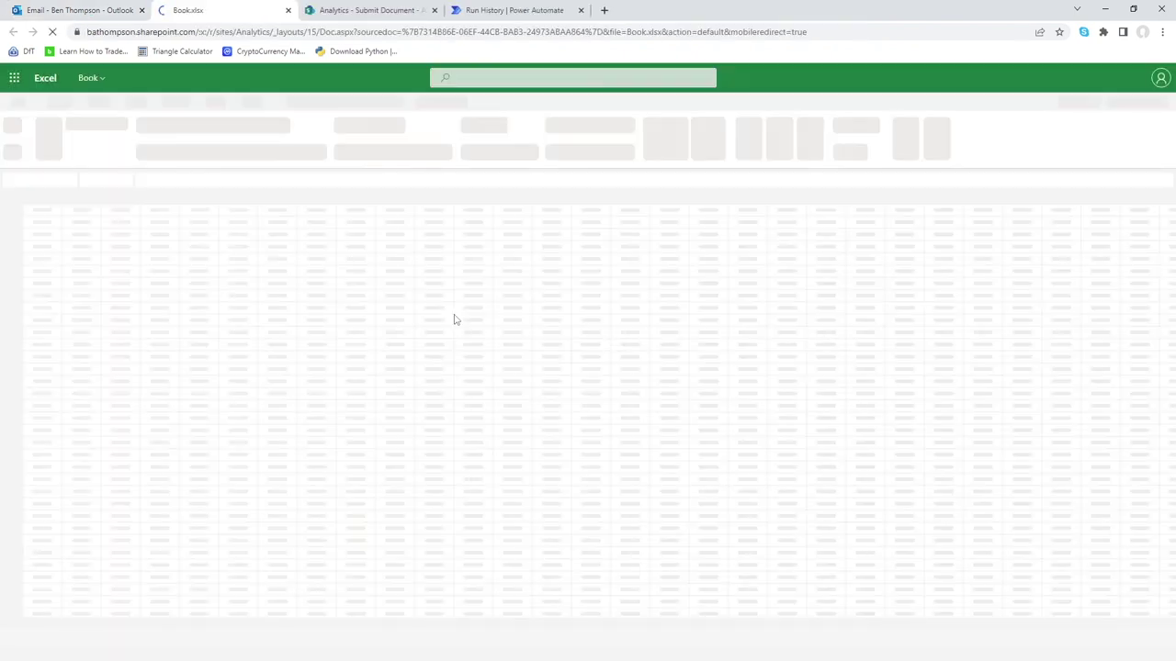